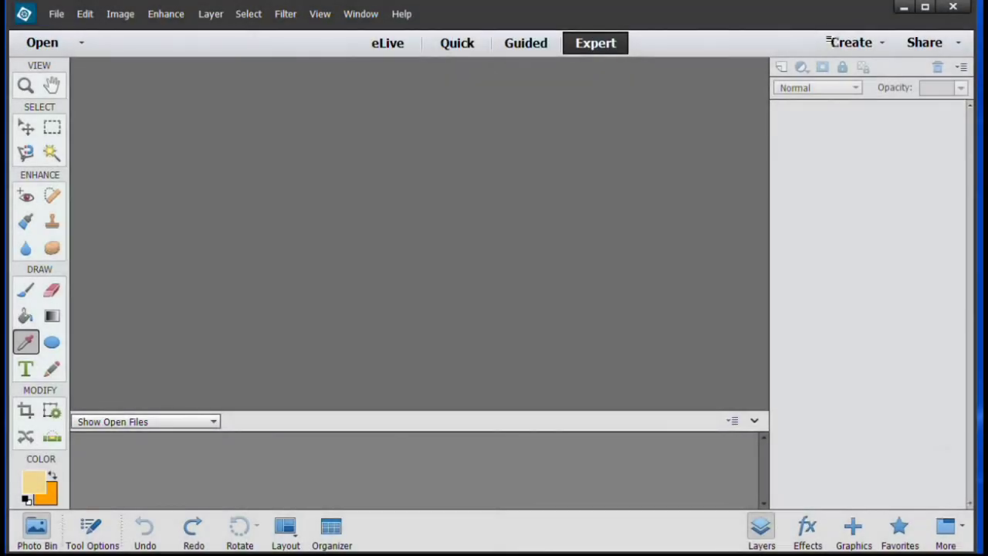
Create Untitled-1 as a 5 × 5 inch, 300 ppi document with a transparent background
key("ctrl+n")
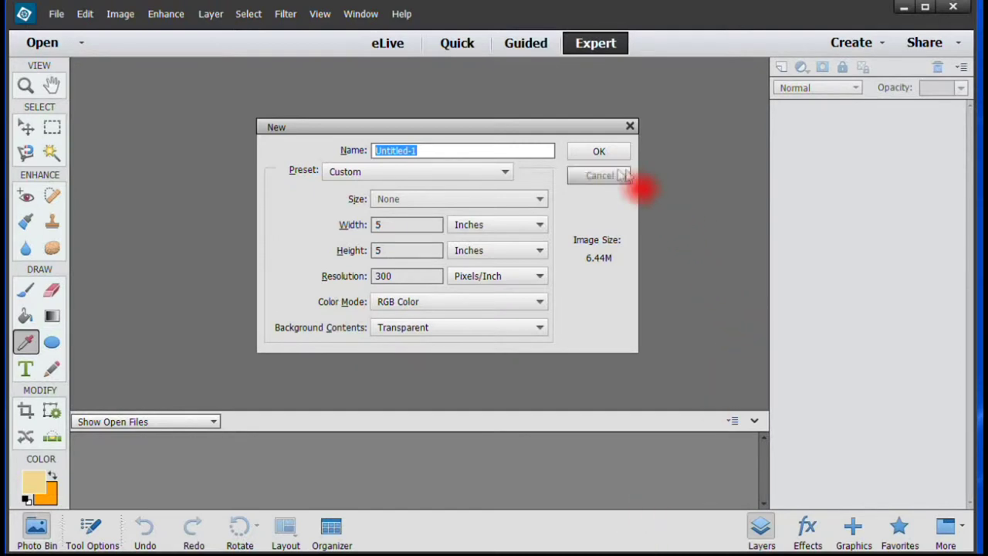
left_click(599, 152)
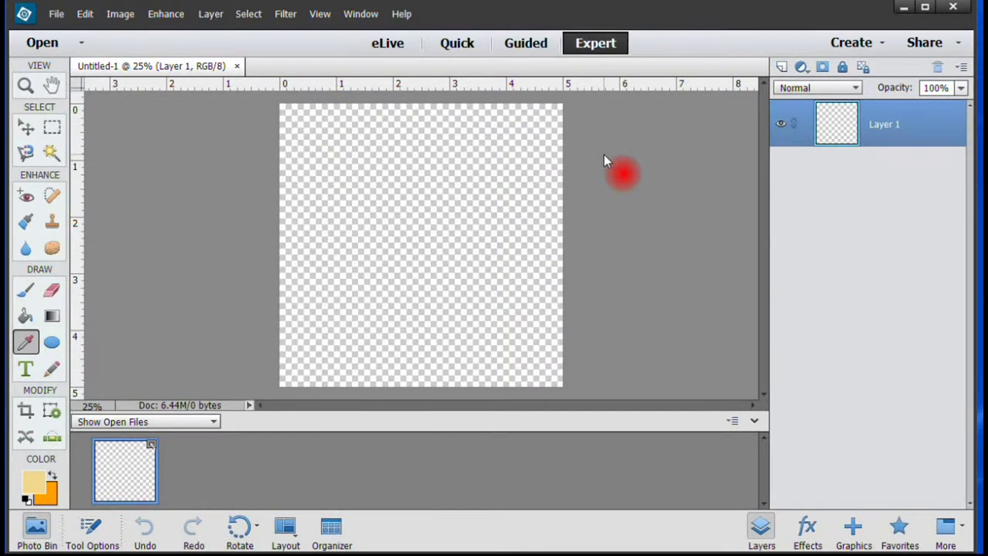
Add horizontal guides near the top and bottom edges of the canvas
key("v")
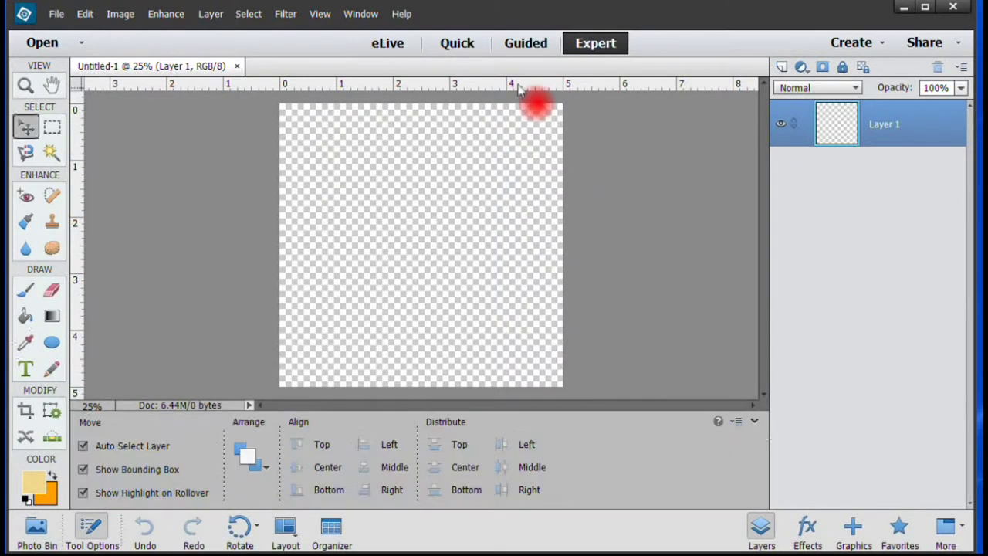
left_click_drag(516, 85, 436, 371)
left_click_drag(77, 305, 300, 223)
Rename Layer 1 to Background
left_click(855, 124)
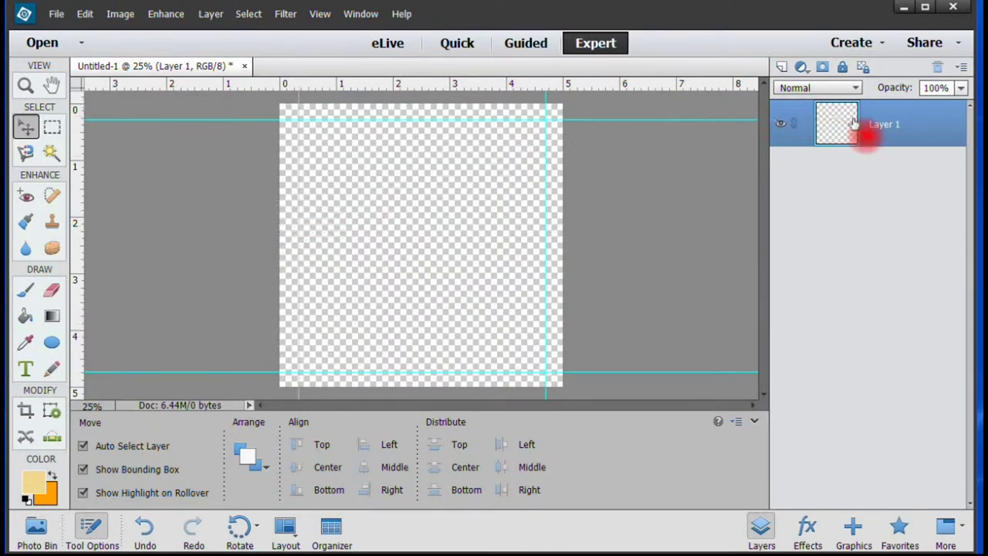
right_click(855, 124)
left_click(888, 130)
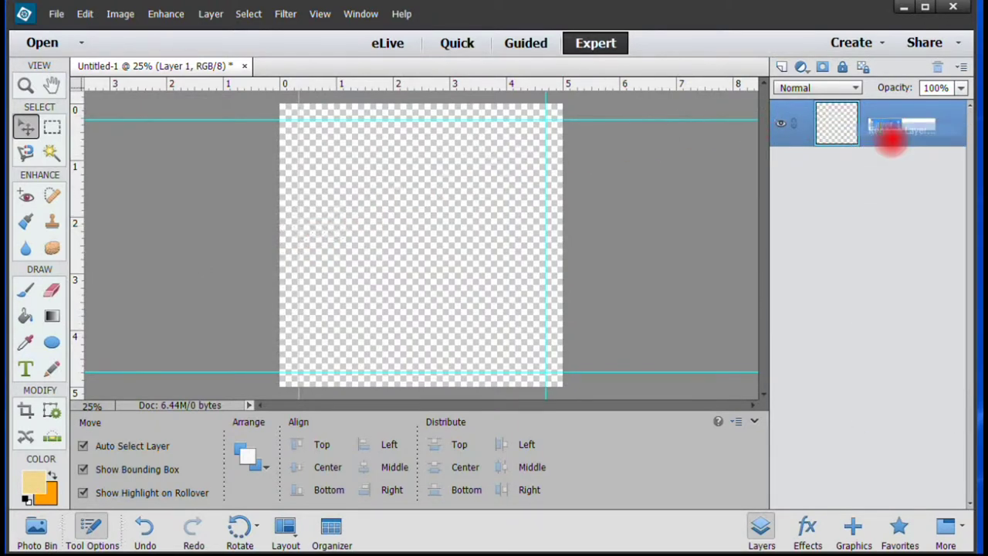
type("Back")
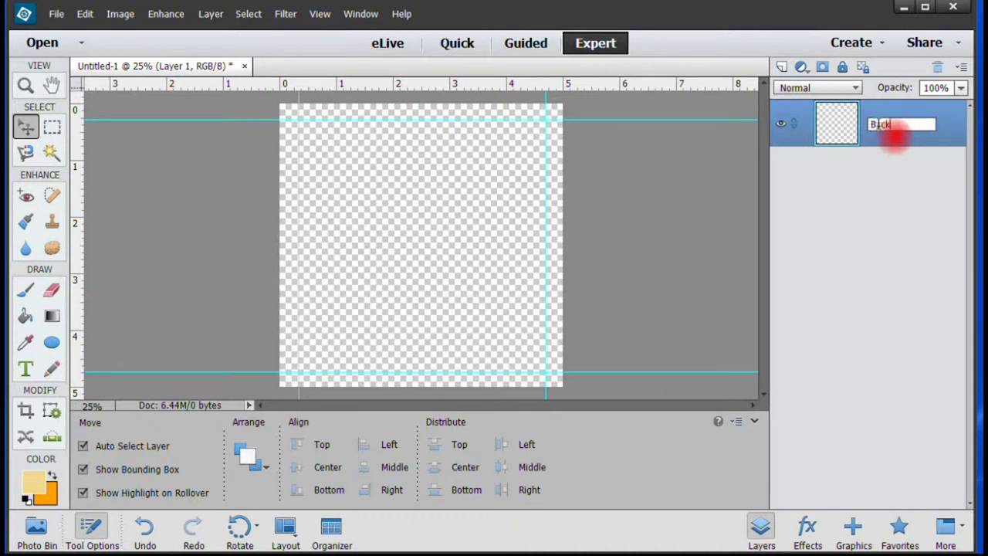
type("ground")
key("Return")
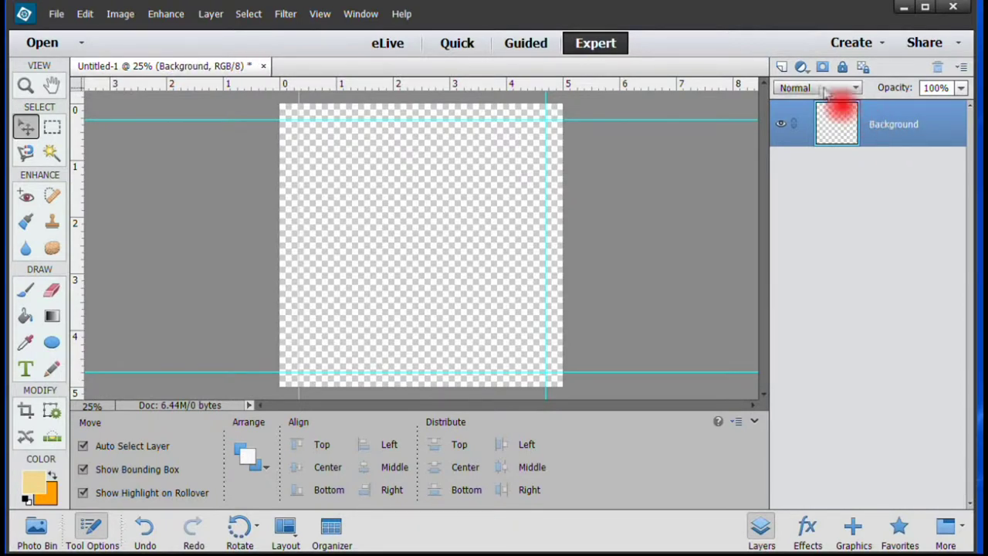
Add a new layer above Background named Base Colour
left_click(783, 67)
right_click(849, 116)
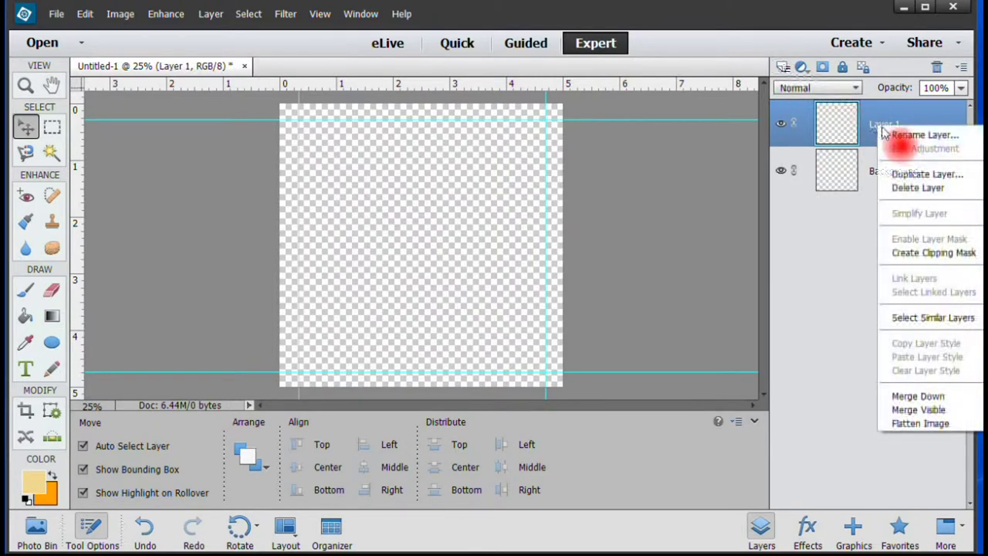
left_click(894, 133)
type("Base Colou")
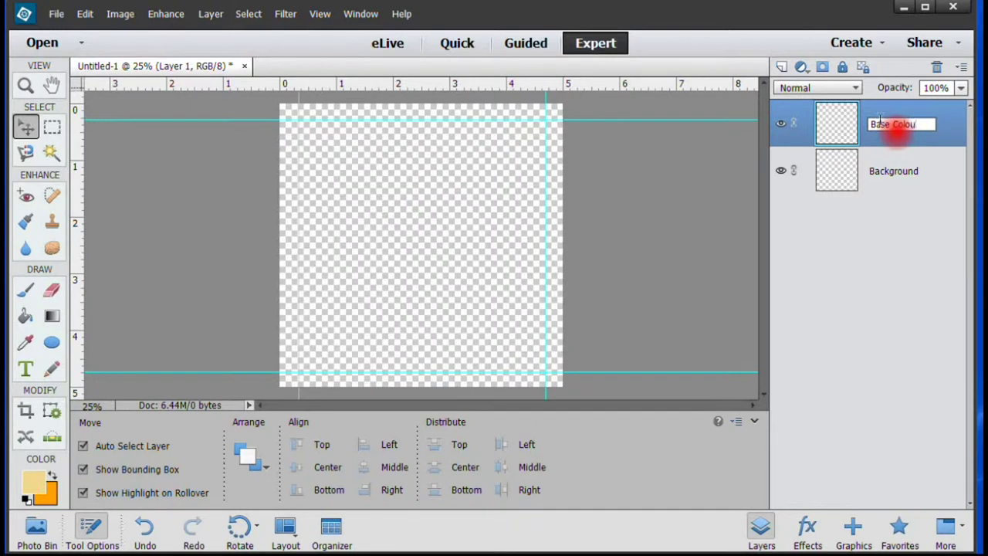
type("r")
key("Return")
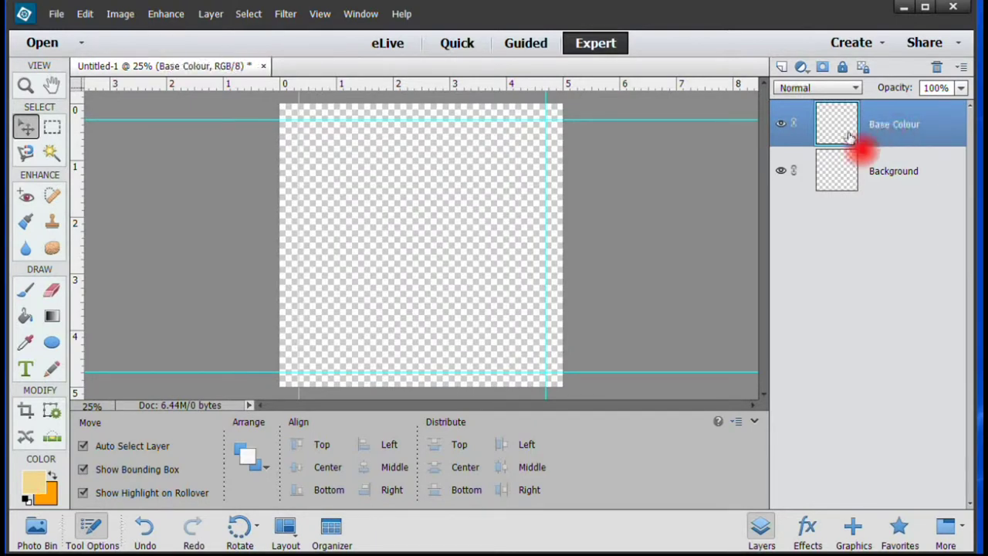
Fill the rectangle between the guides on Base Colour with light tan #e9d78f, then deselect
left_click(54, 128)
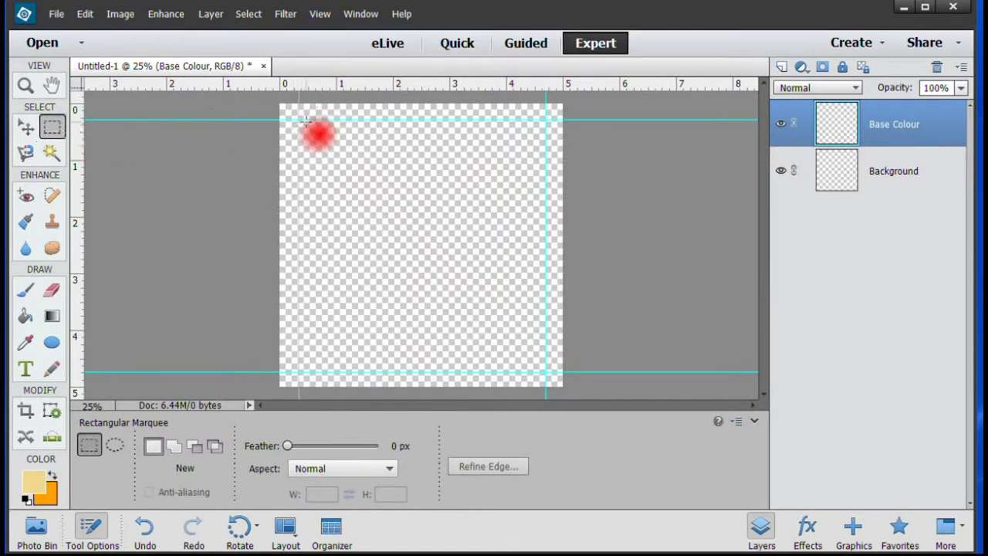
left_click_drag(300, 119, 545, 374)
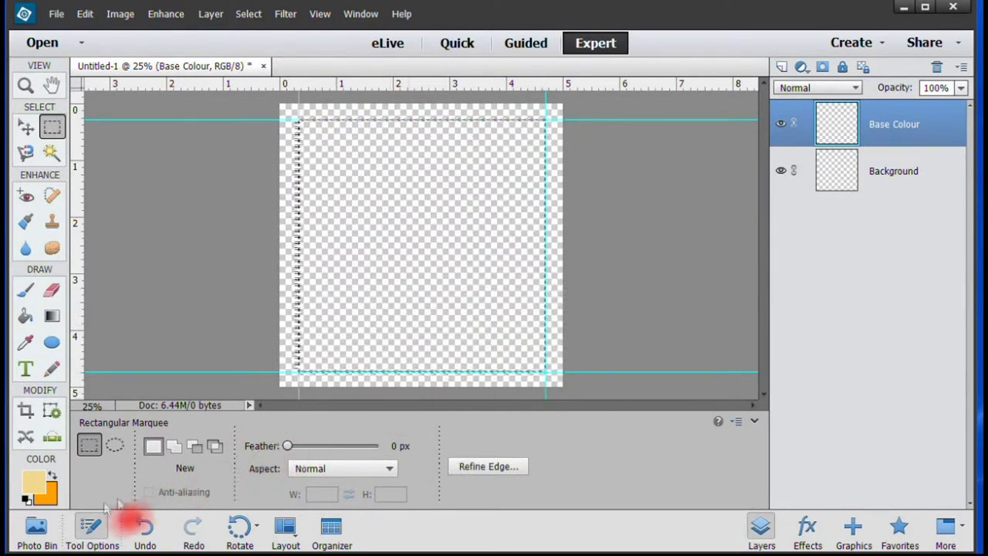
left_click(35, 483)
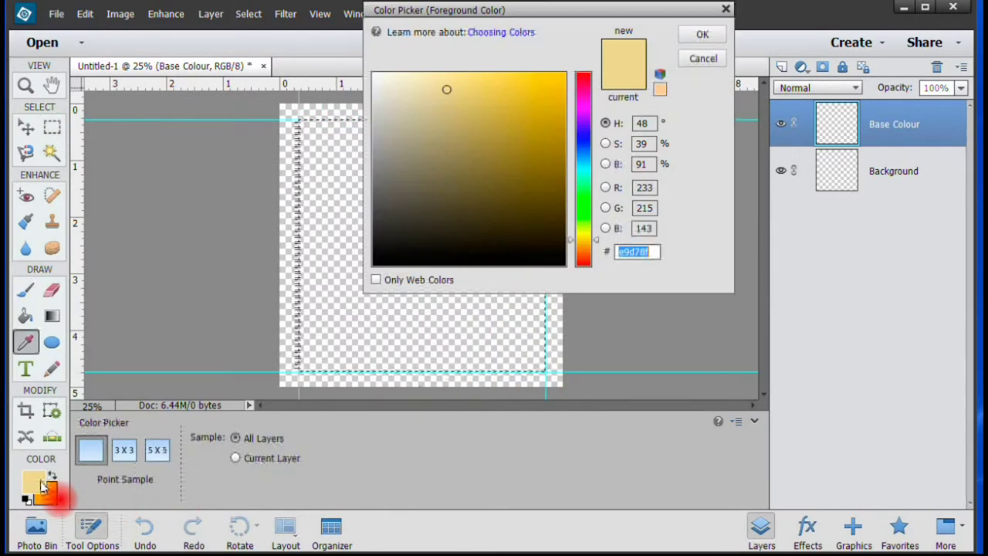
left_click(700, 36)
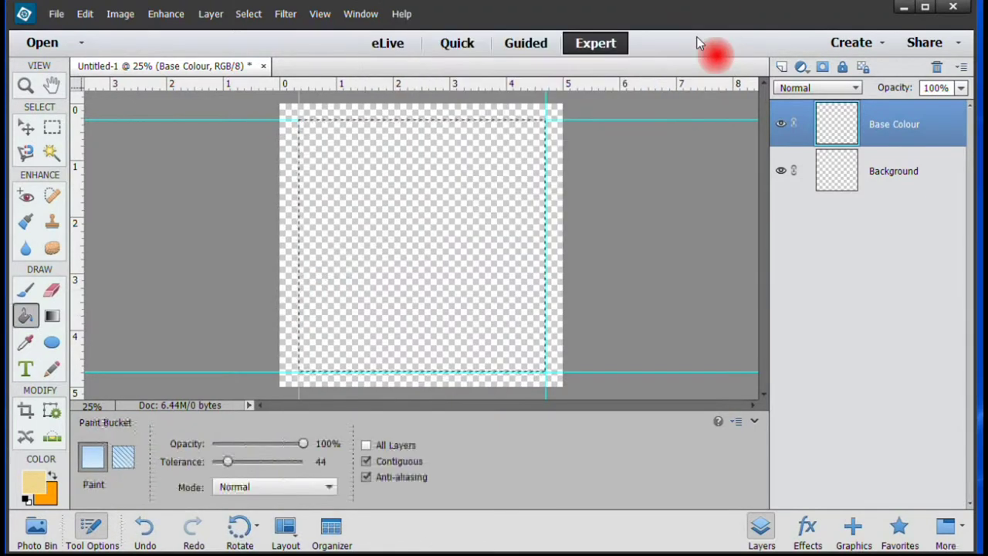
left_click(391, 242)
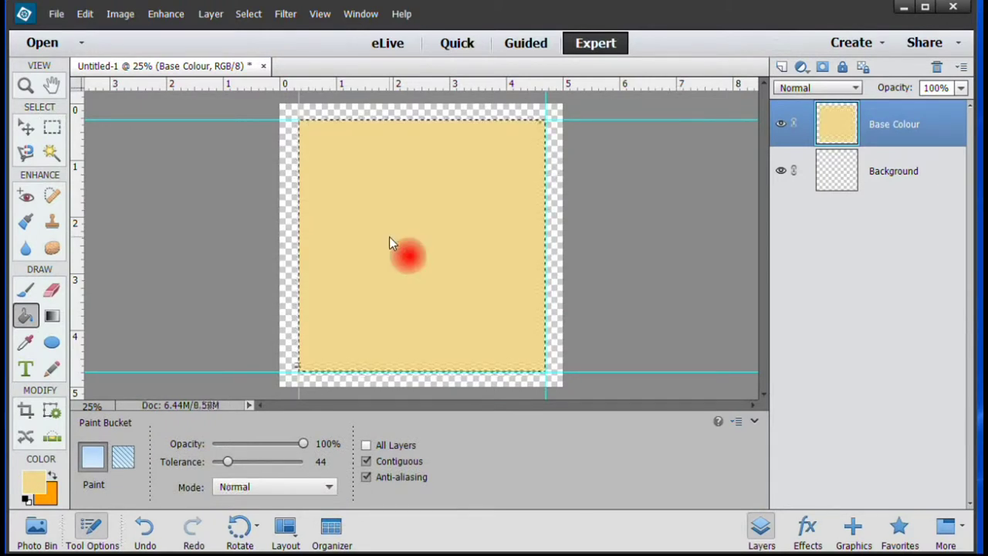
key("ctrl+d")
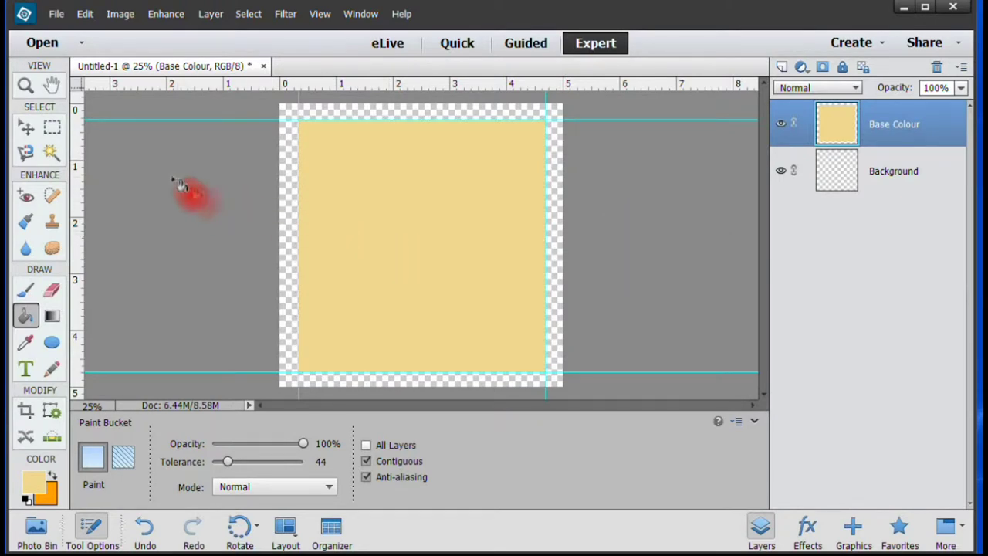
Drag the bottom guide up, the top guide down to 1.50 in, and the right guide inward
left_click(26, 128)
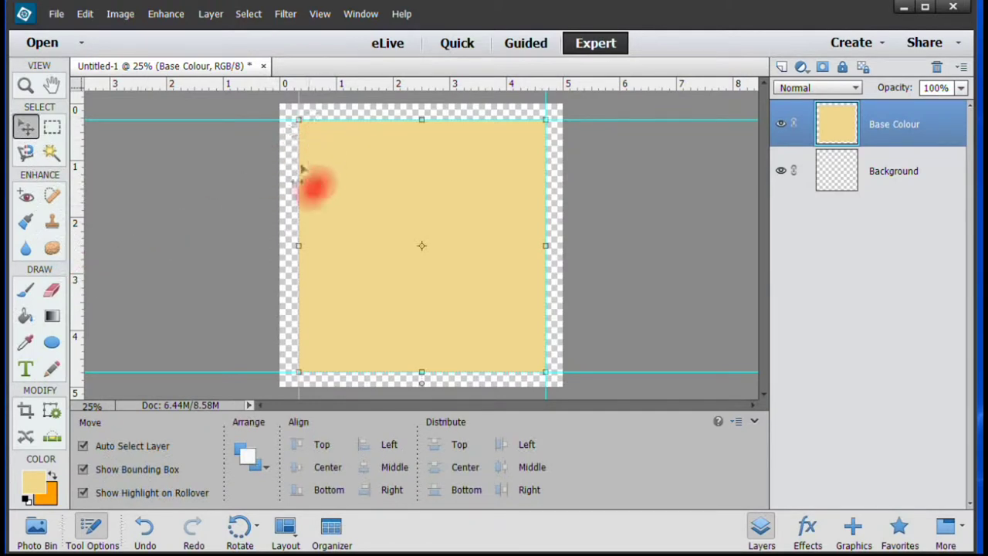
left_click_drag(294, 372, 298, 303)
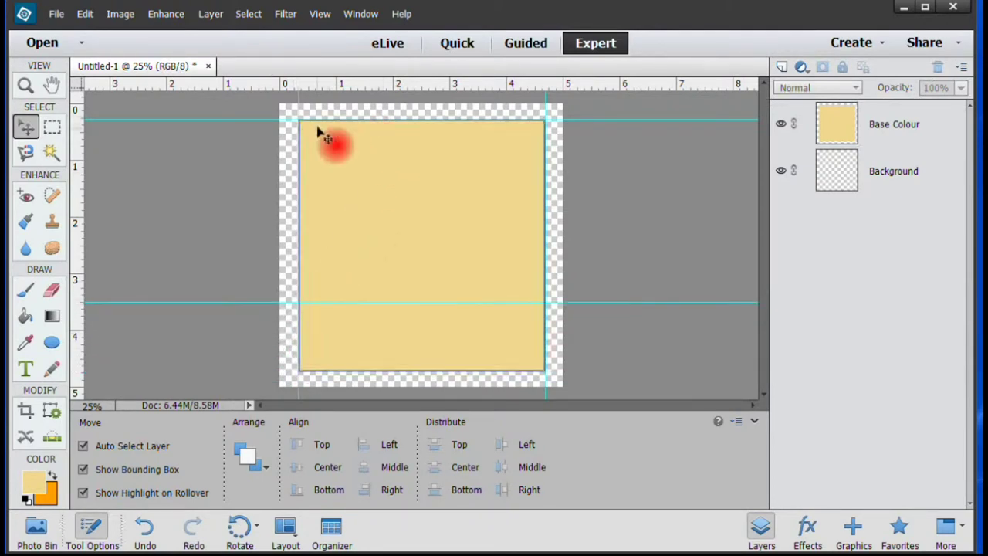
left_click_drag(293, 120, 269, 189)
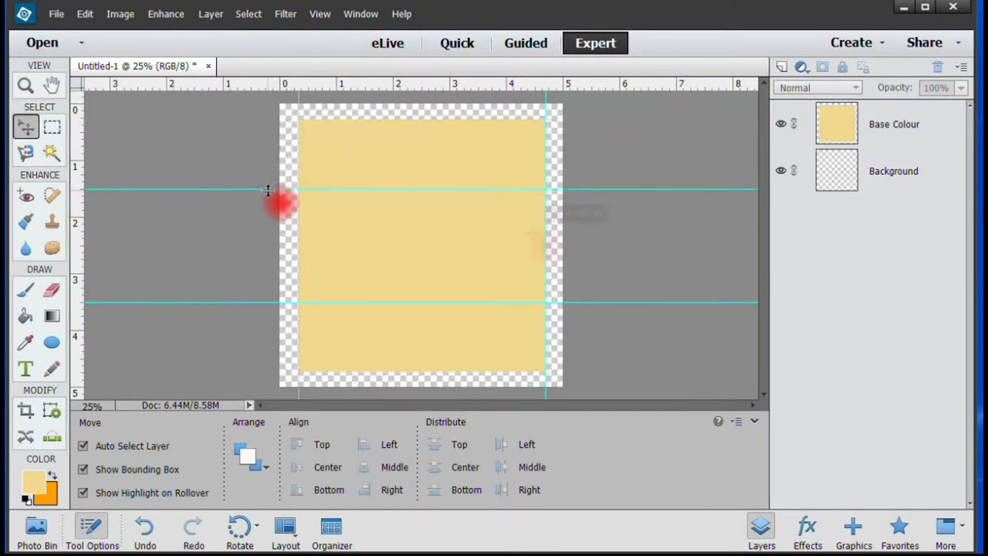
left_click_drag(545, 232, 520, 237)
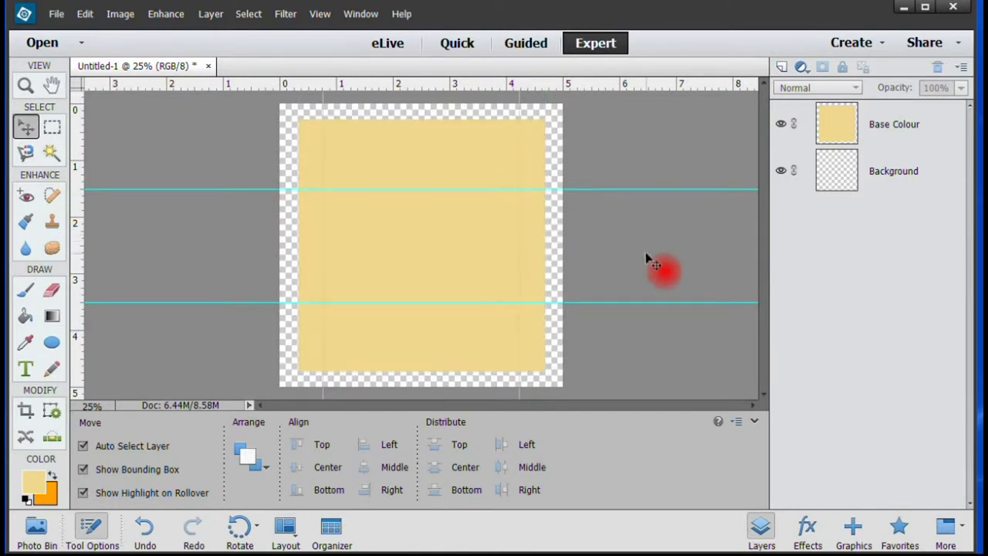
Add a new layer named Mask above Base Colour
left_click(895, 125)
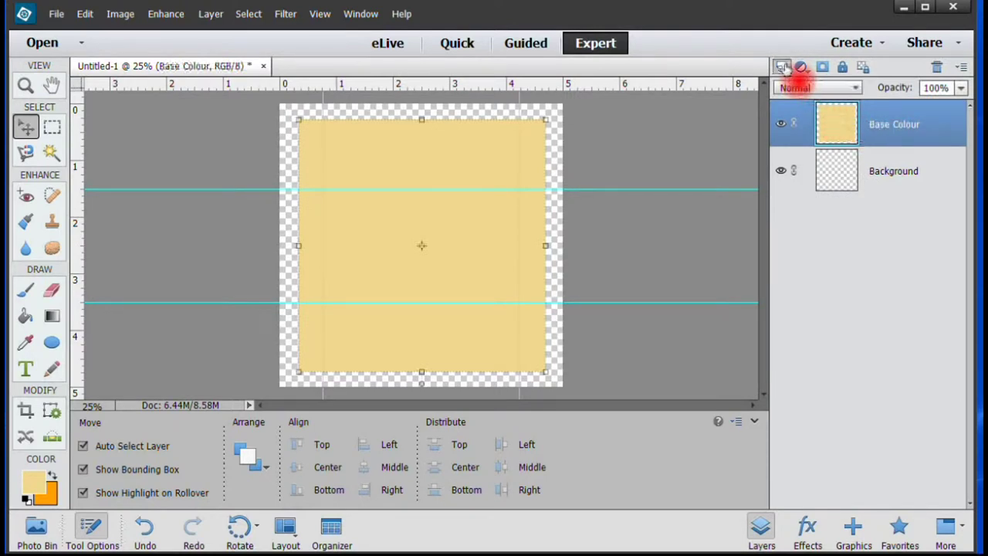
left_click(782, 67)
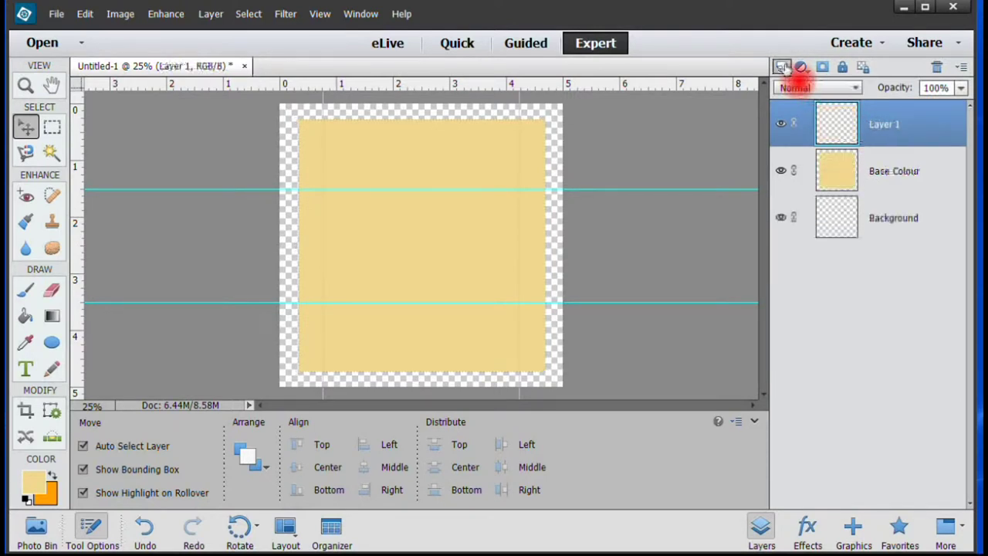
right_click(880, 132)
left_click(918, 135)
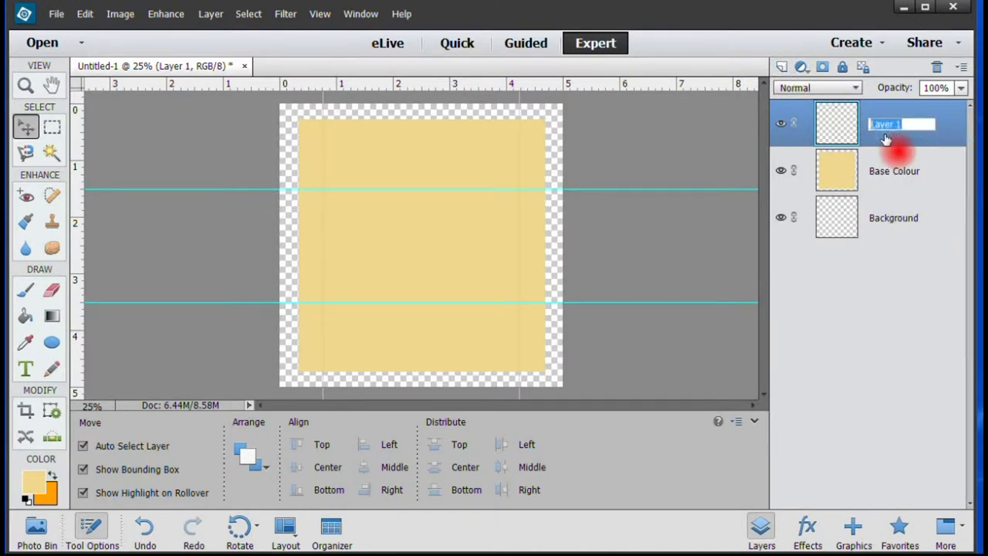
type("Mask")
key("Return")
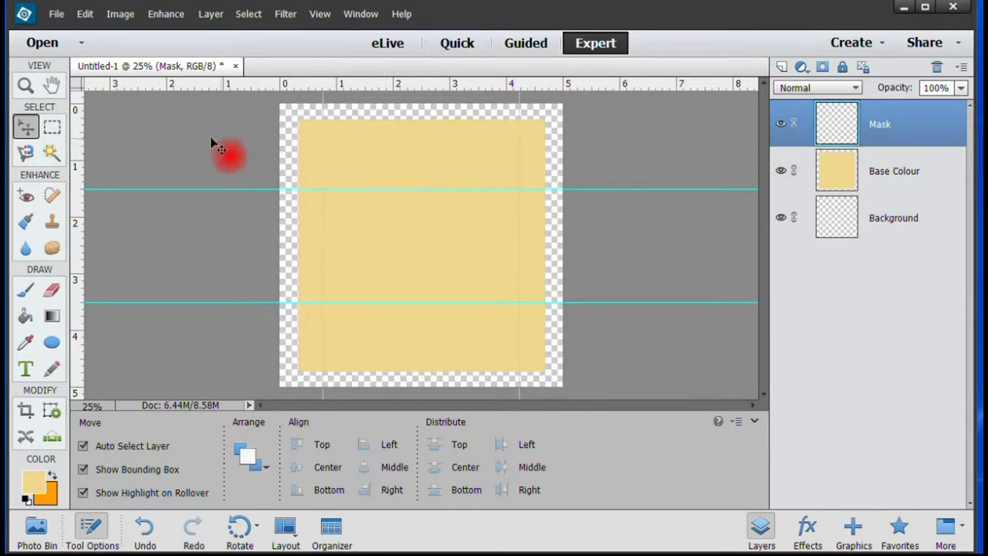
Select the central rectangle between the guides and fill it with orange
left_click(52, 128)
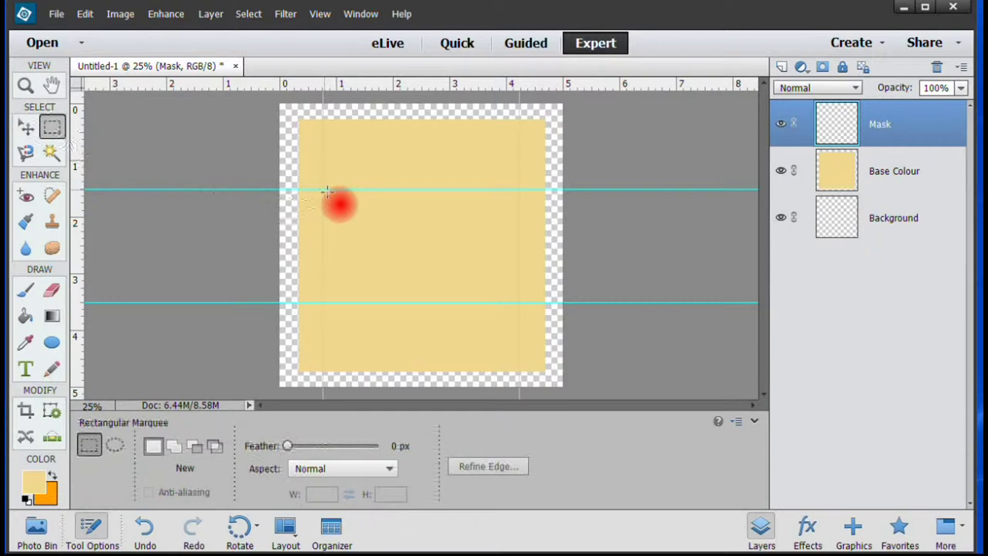
left_click_drag(324, 189, 518, 301)
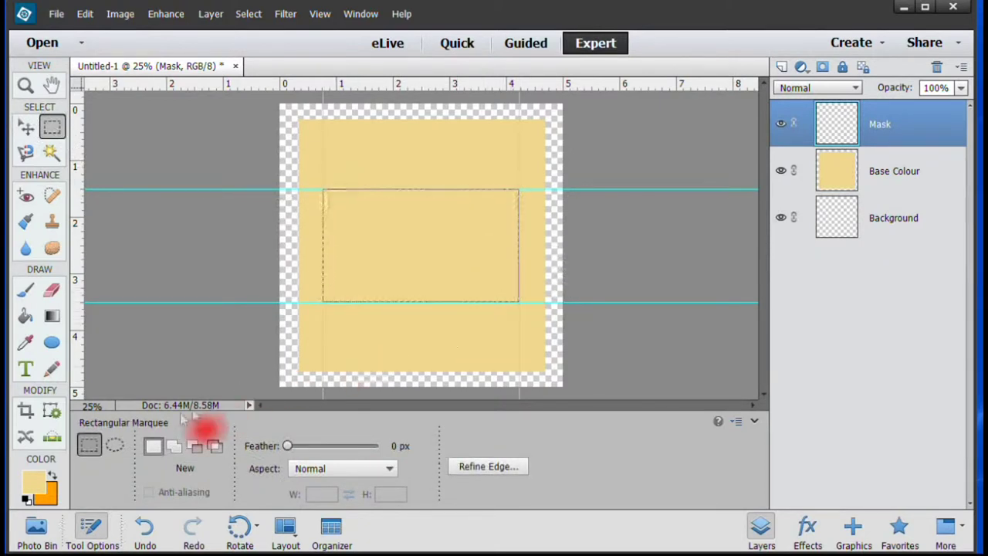
left_click(53, 479)
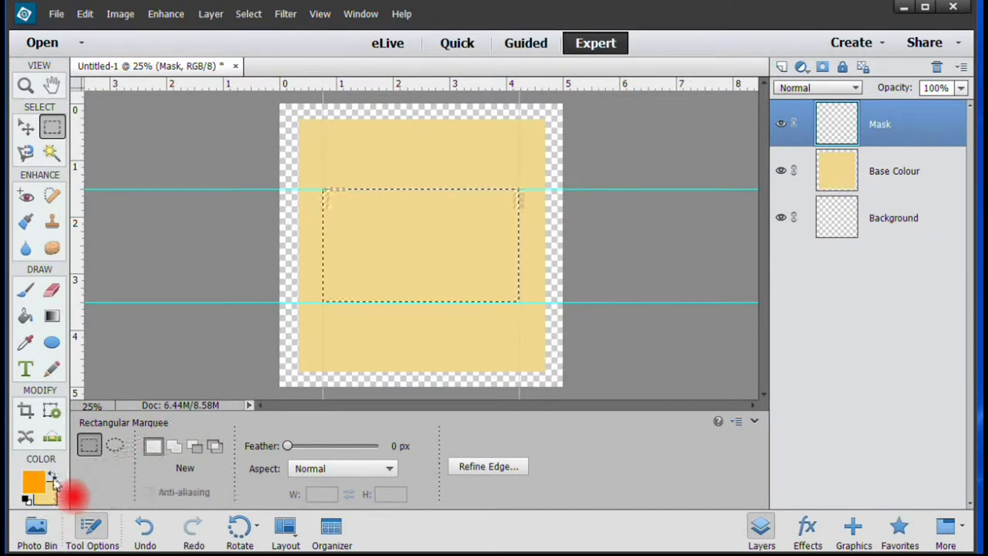
left_click(26, 317)
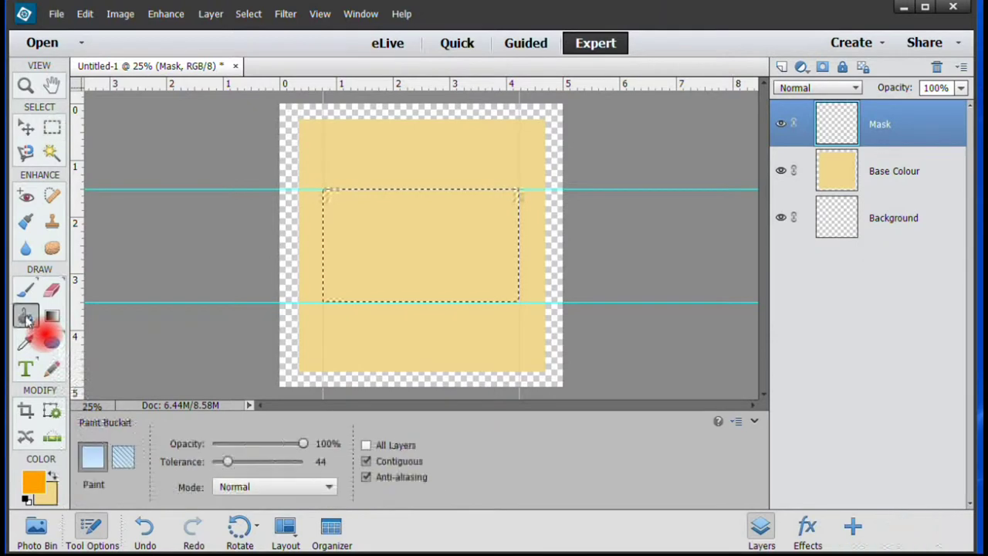
left_click(383, 226)
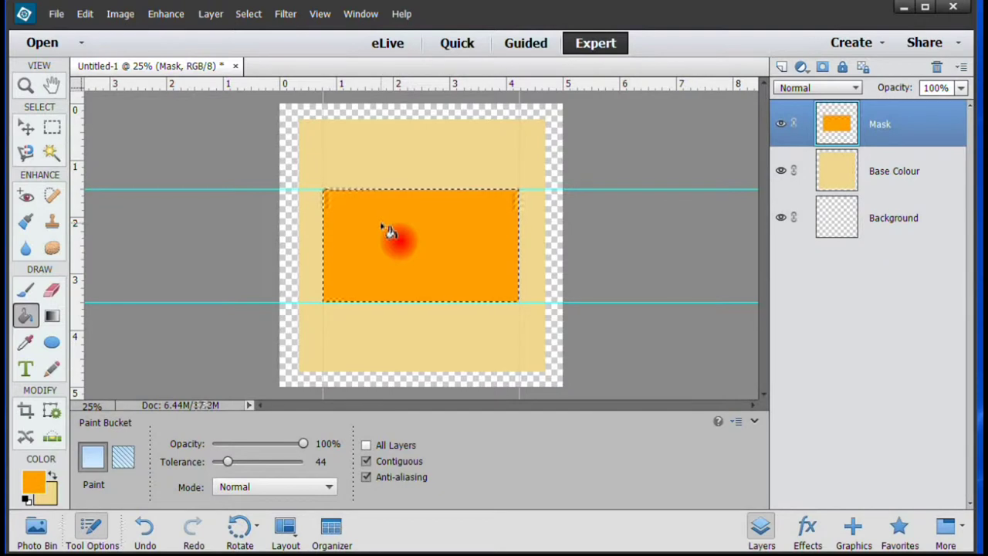
Hide the guides with Ctrl+; and add an empty Inner Frame layer above Mask
key("ctrl+semicolon")
key("v")
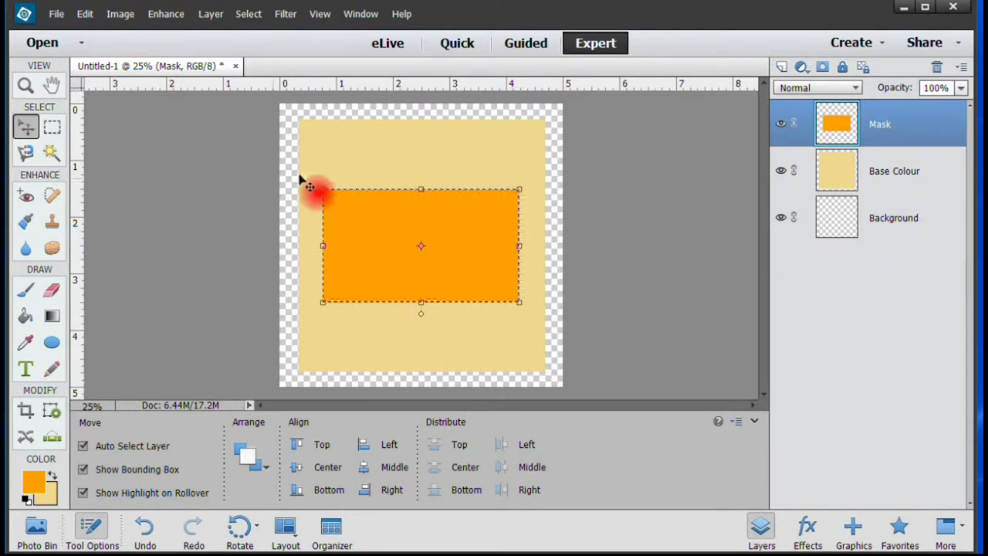
left_click(782, 67)
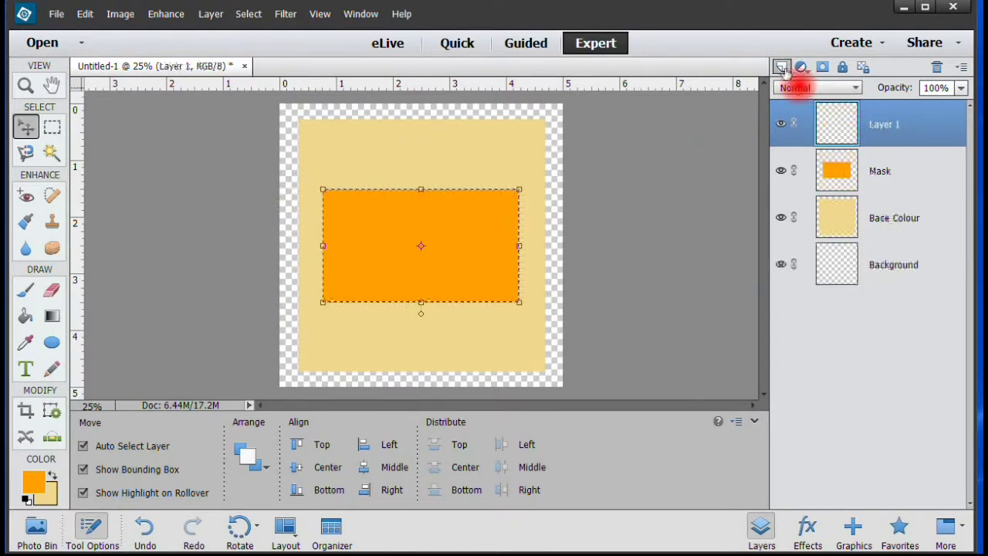
right_click(880, 126)
left_click(895, 138)
type("I")
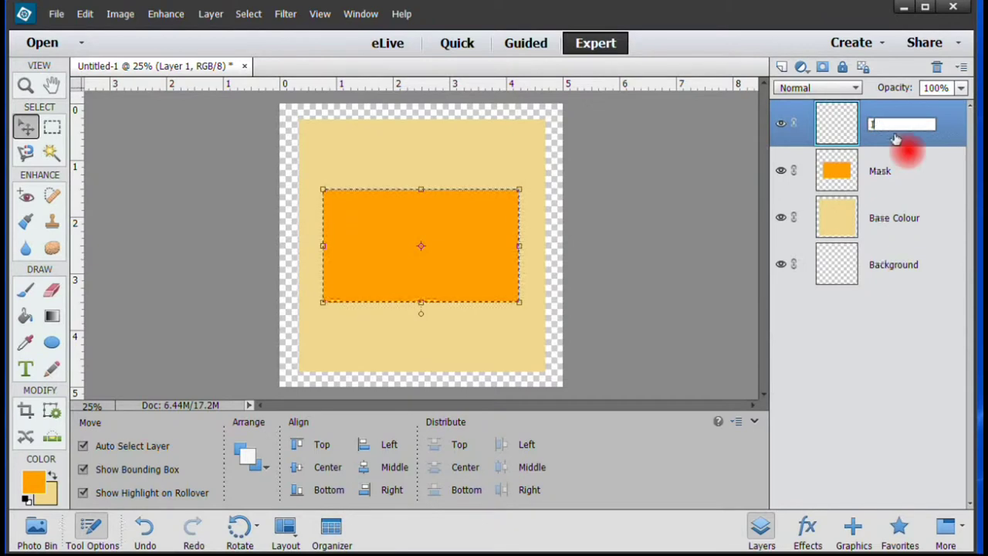
type("nner Frame")
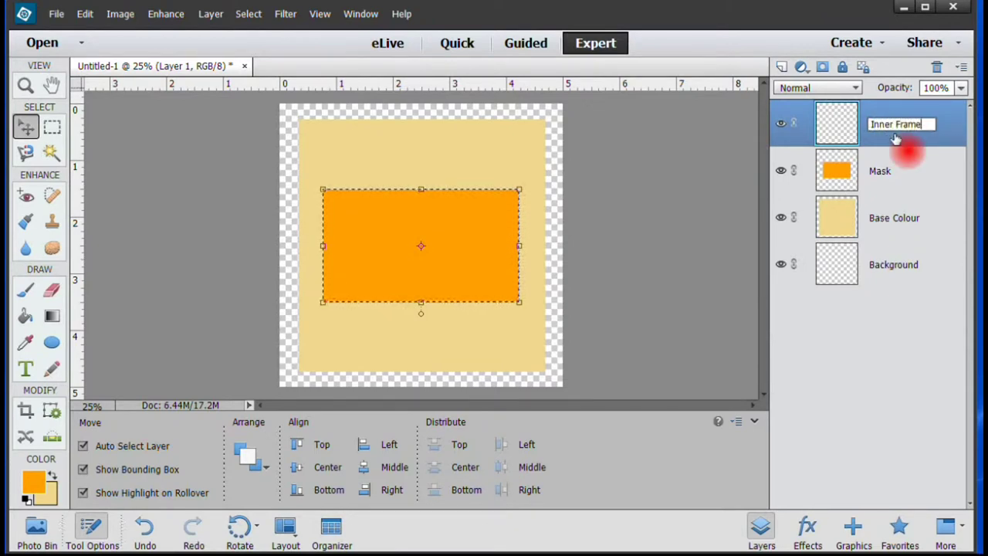
key("Return")
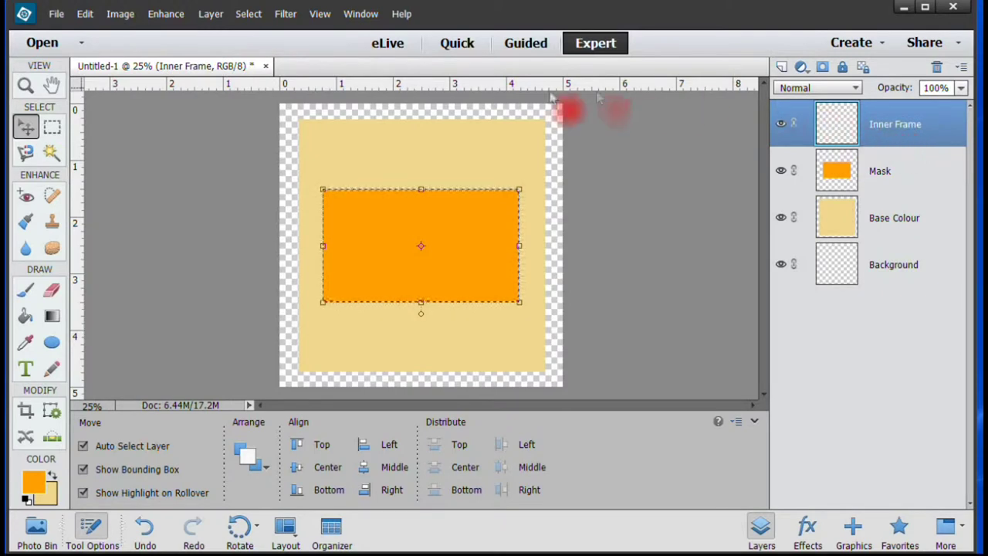
Stroke the outside of the orange rectangle selection with off-white #f6f3ec
left_click(86, 14)
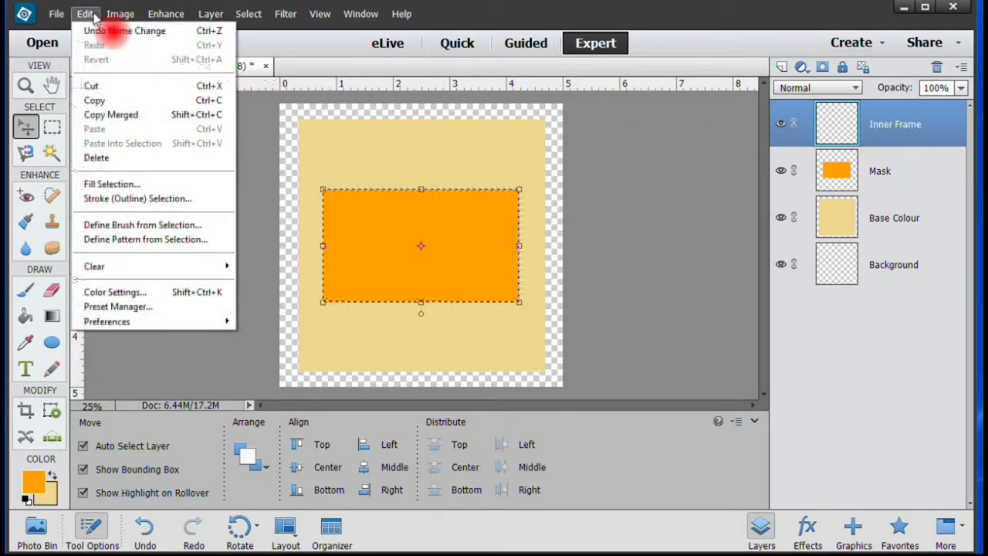
left_click(109, 199)
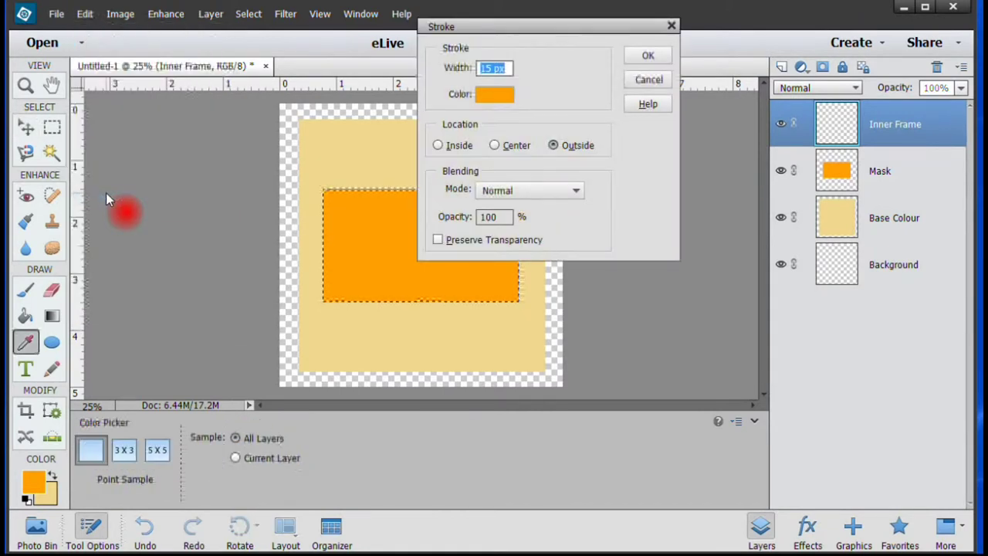
left_click(485, 93)
left_click(380, 80)
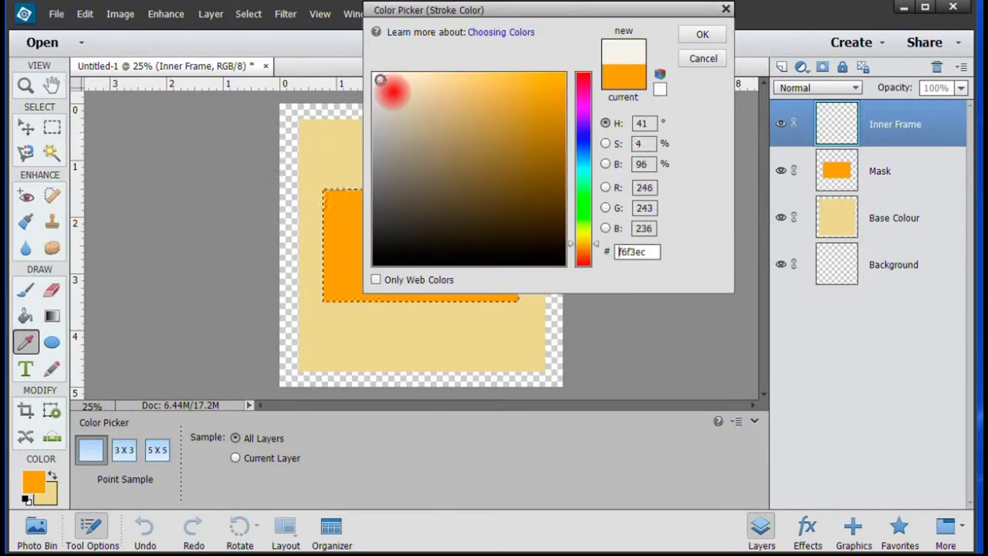
left_click(701, 34)
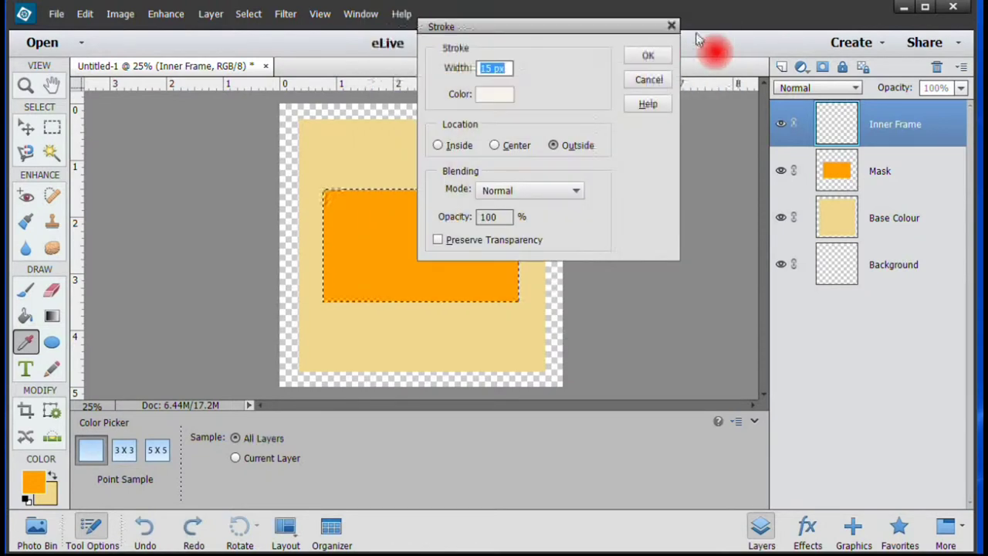
left_click(660, 58)
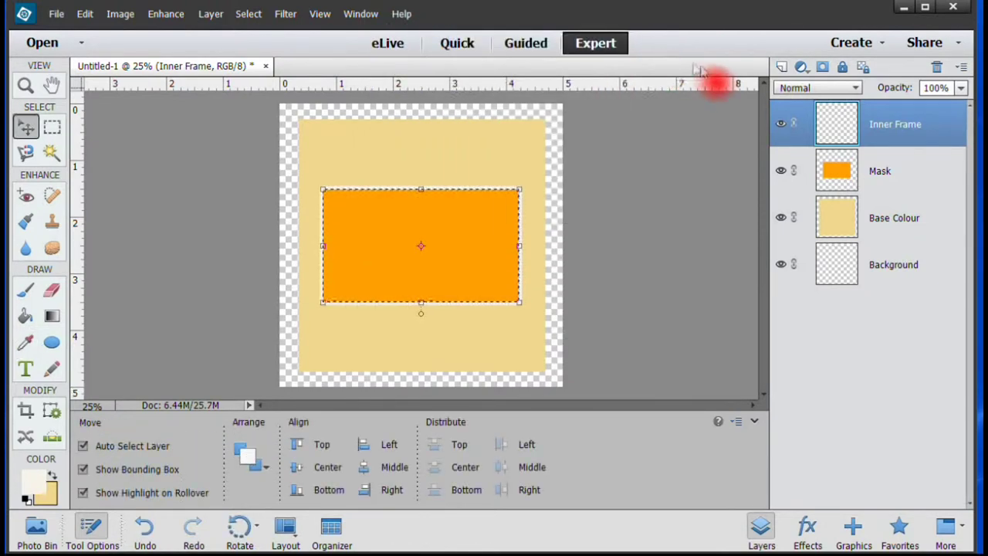
left_click(880, 172)
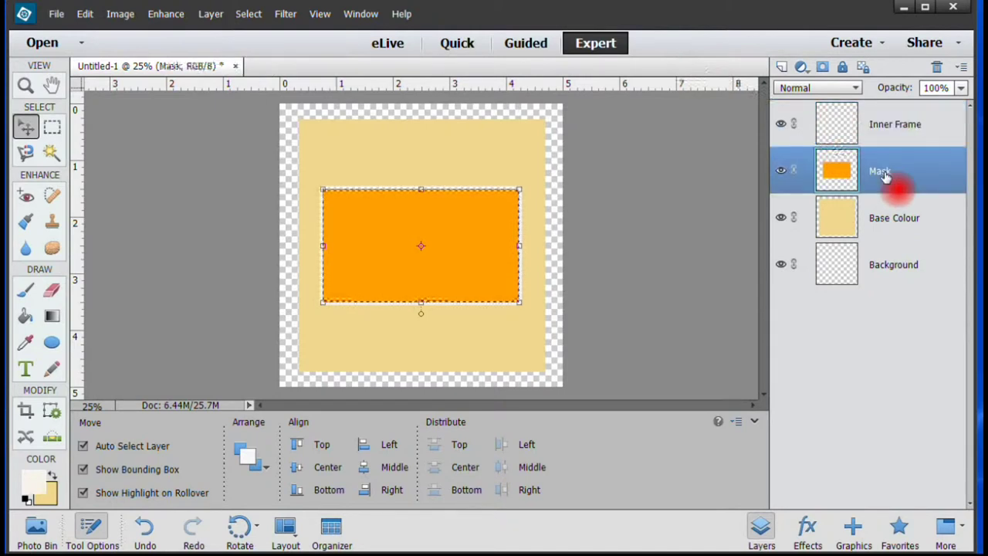
Create a layer above Mask, clip it to Mask's orange shape, and rename it Image
left_click(782, 67)
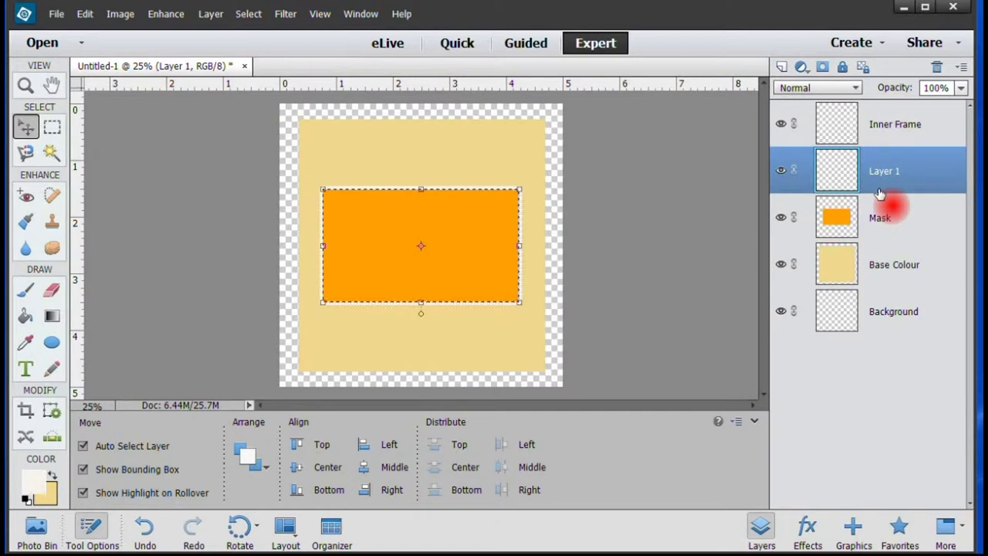
left_click_drag(880, 193, 881, 186)
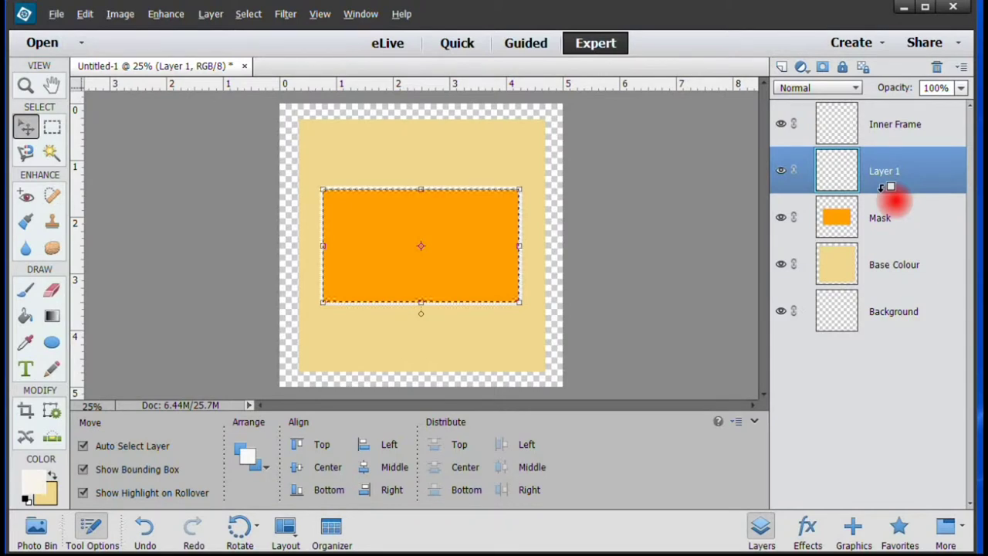
left_click_drag(880, 187, 828, 189)
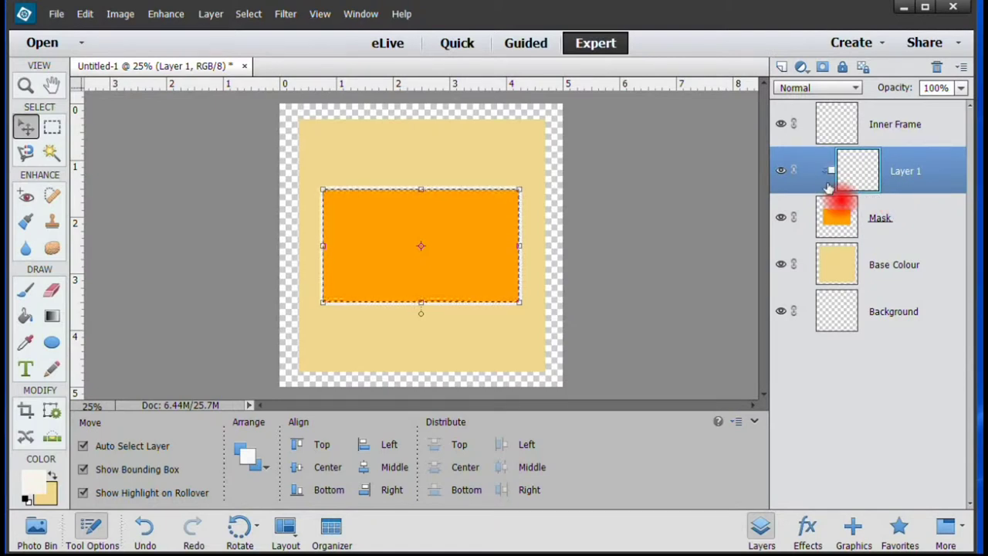
left_click_drag(828, 188, 890, 176)
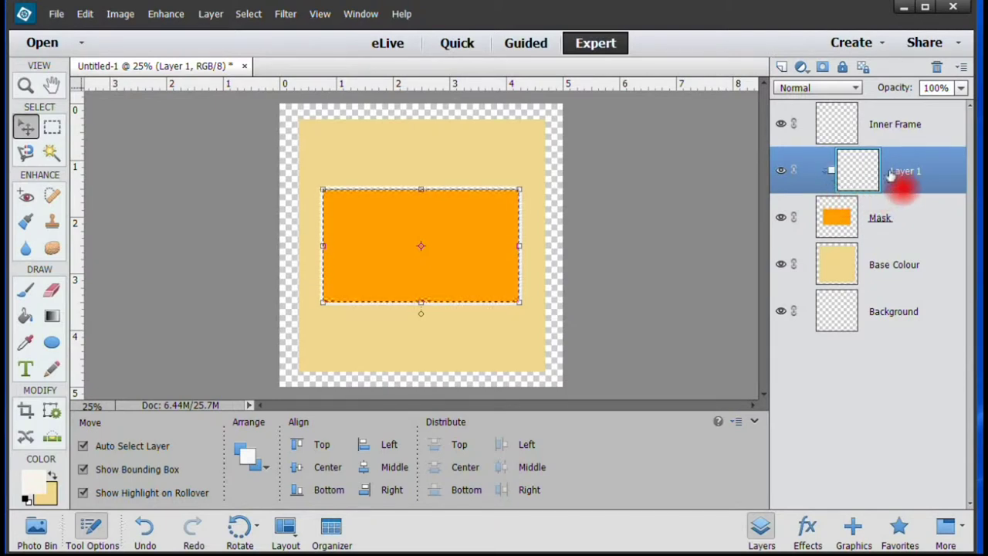
right_click(890, 176)
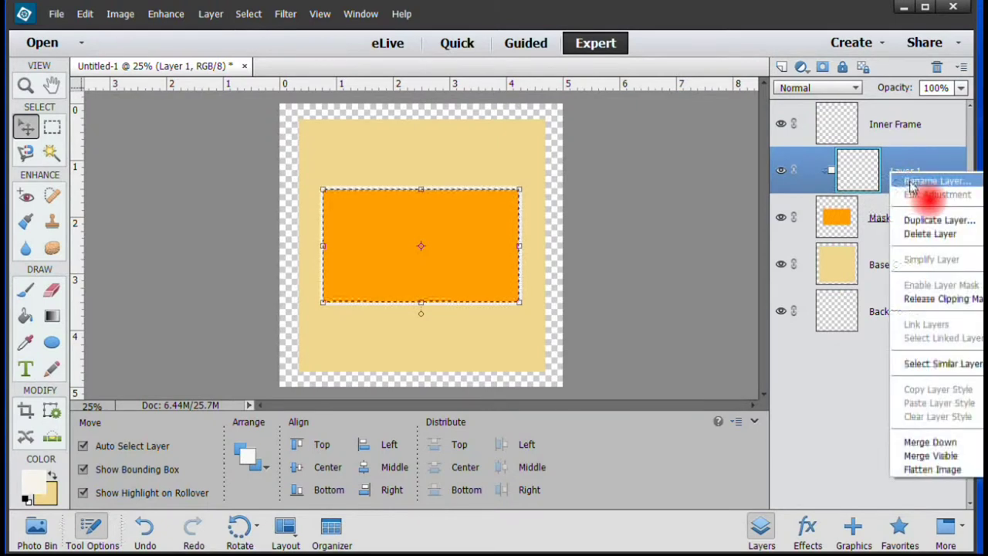
left_click(911, 183)
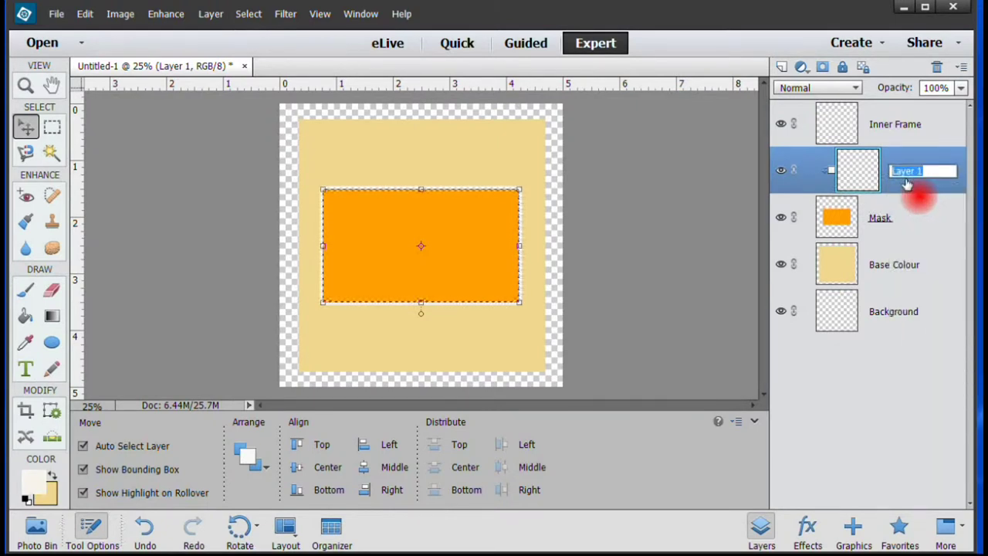
type("Ima")
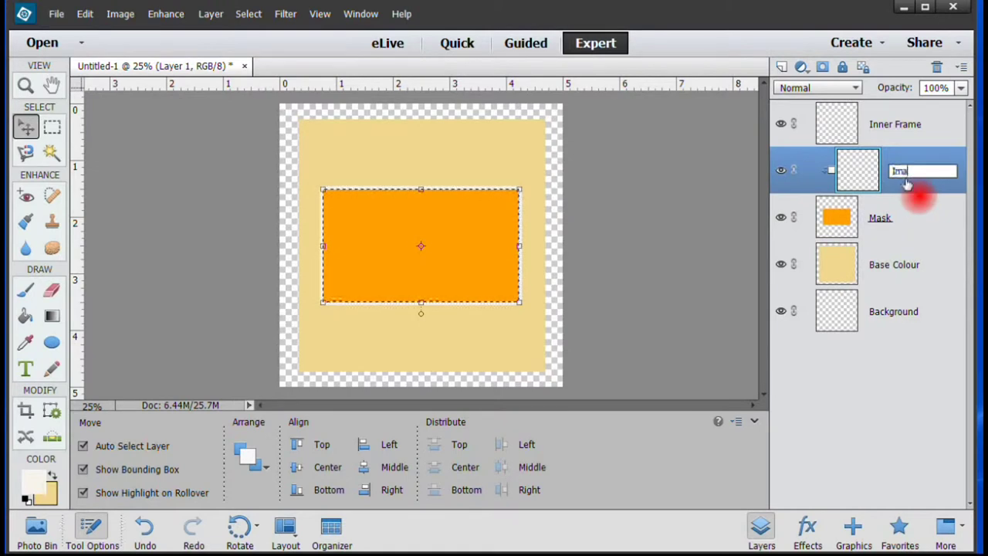
type("ge")
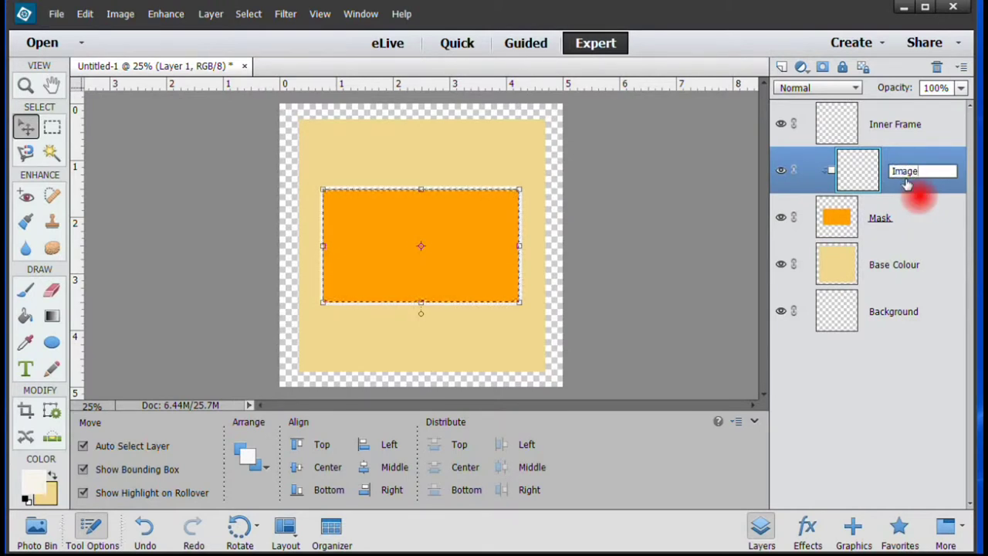
key("Return")
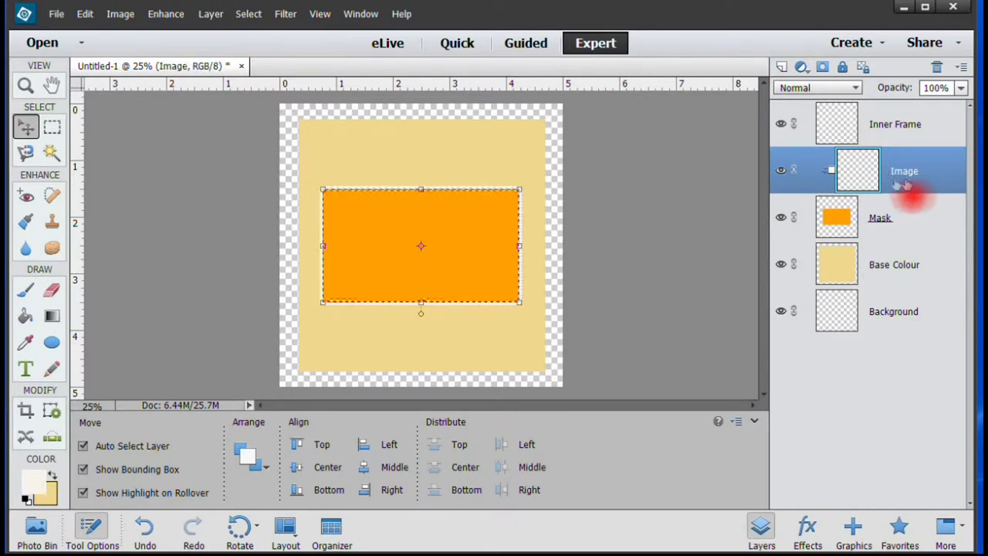
Open the PIER DAYLIGHT photo and copy the whole image
left_click(58, 15)
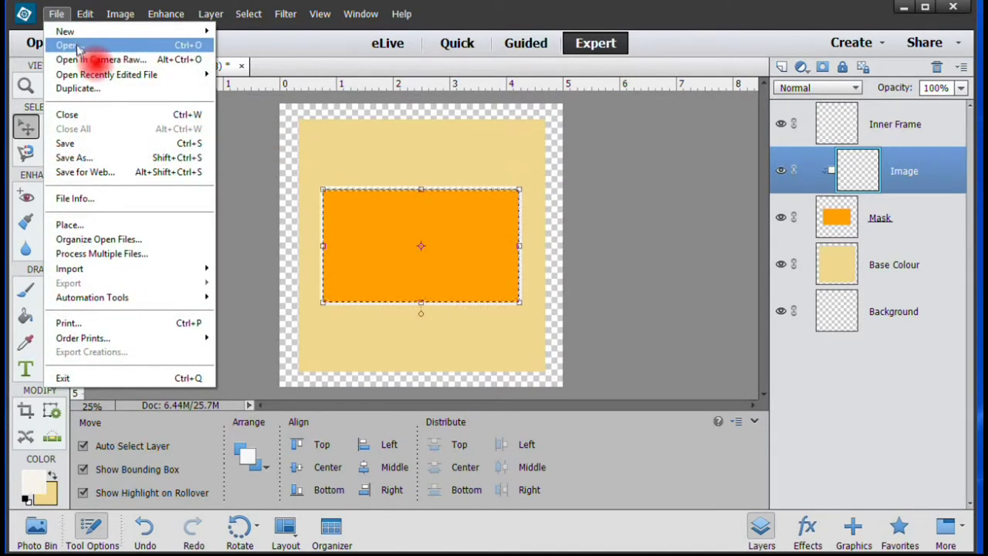
left_click(69, 45)
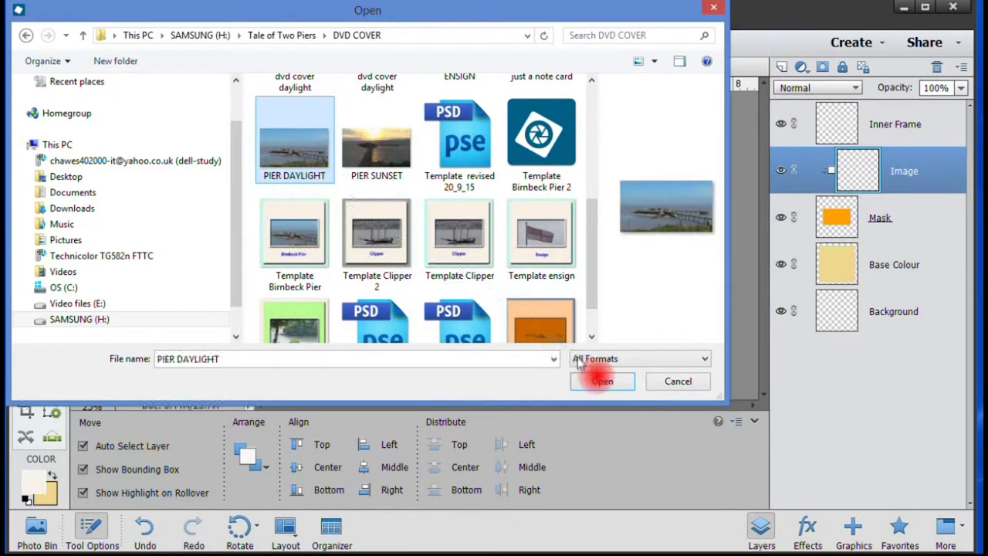
left_click(606, 386)
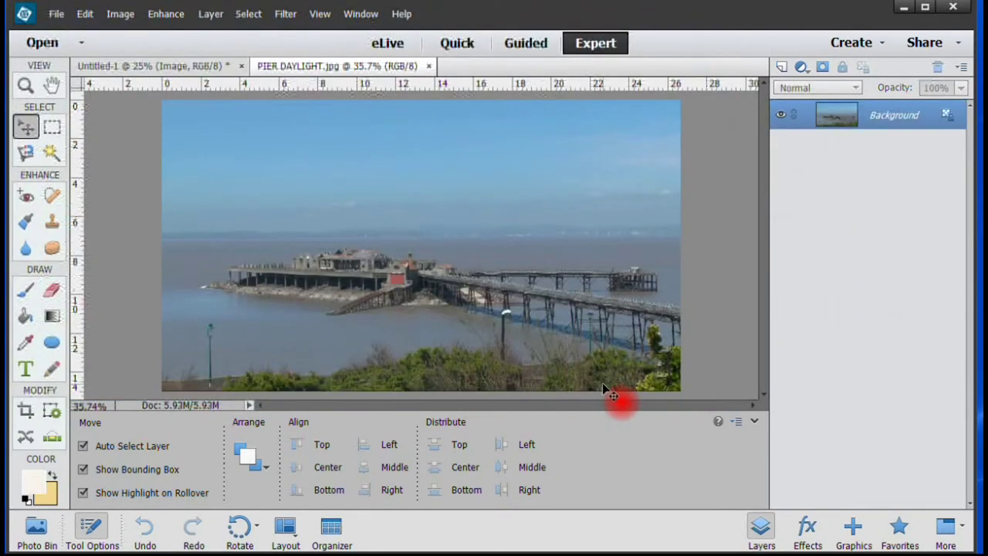
key("ctrl+a")
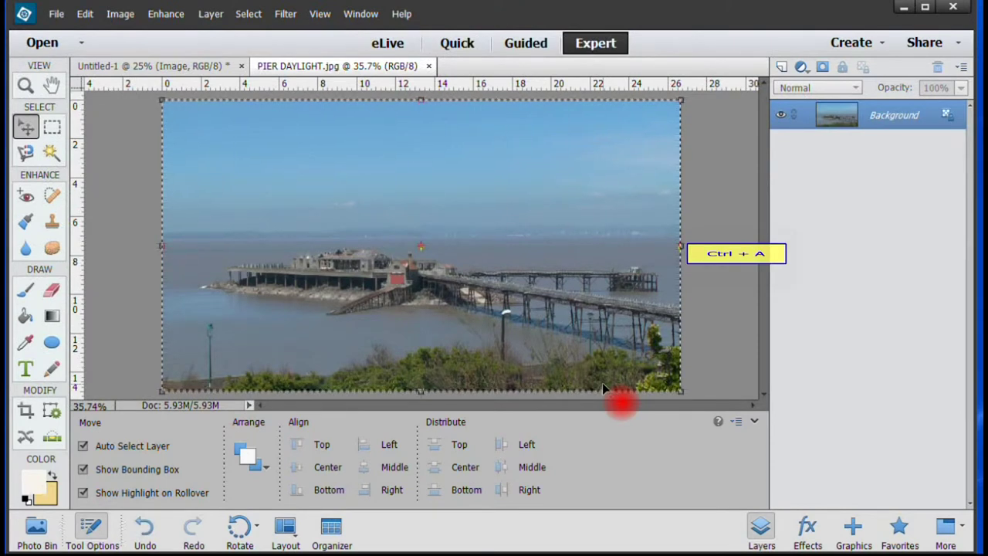
key("ctrl+c")
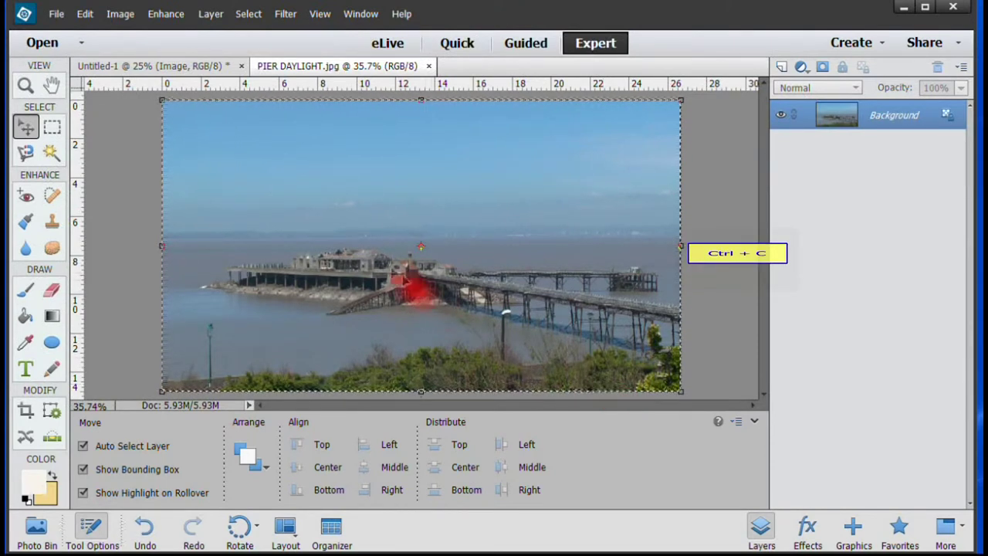
Paste the pier photo into the template, scale it to about 70% and move it up
left_click(176, 70)
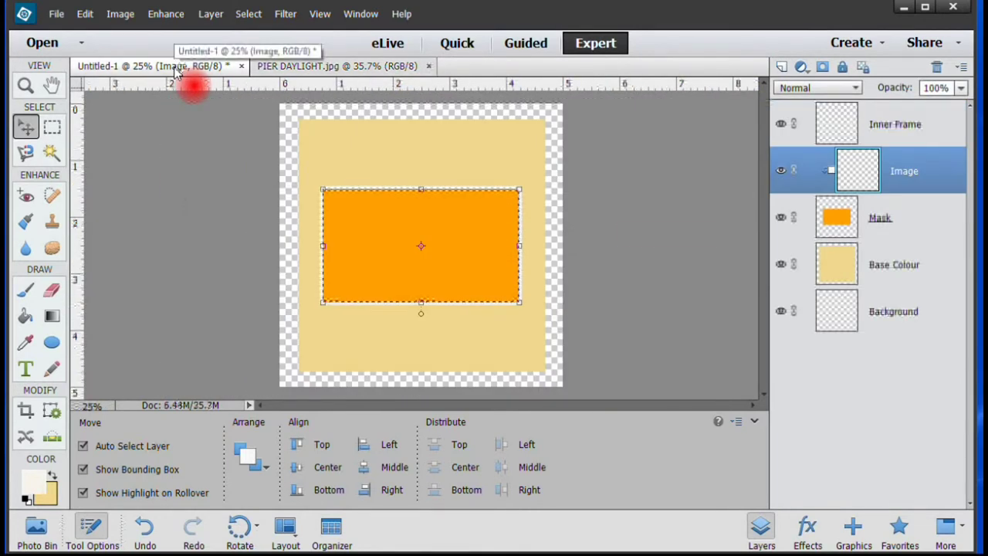
key("ctrl+v")
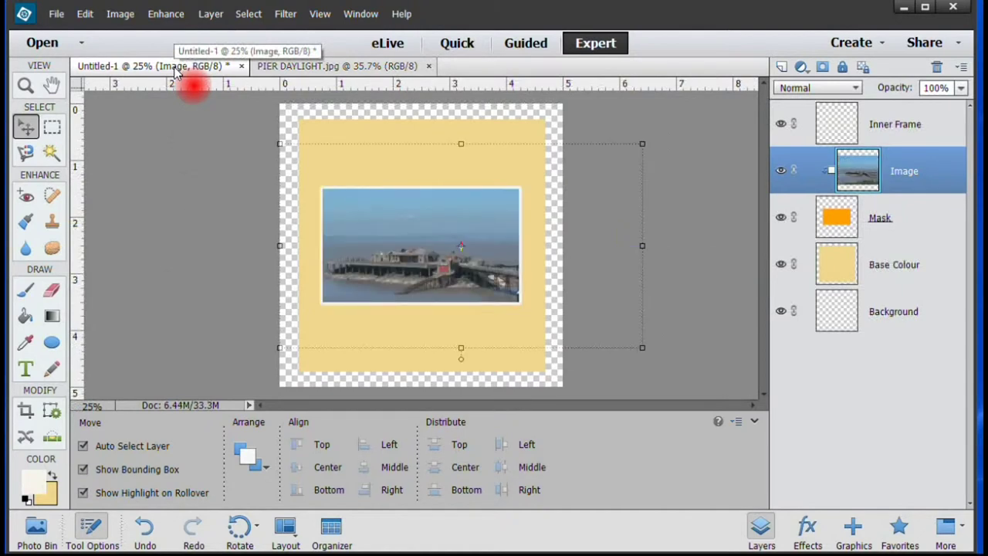
left_click(641, 143)
left_click_drag(642, 144, 541, 199)
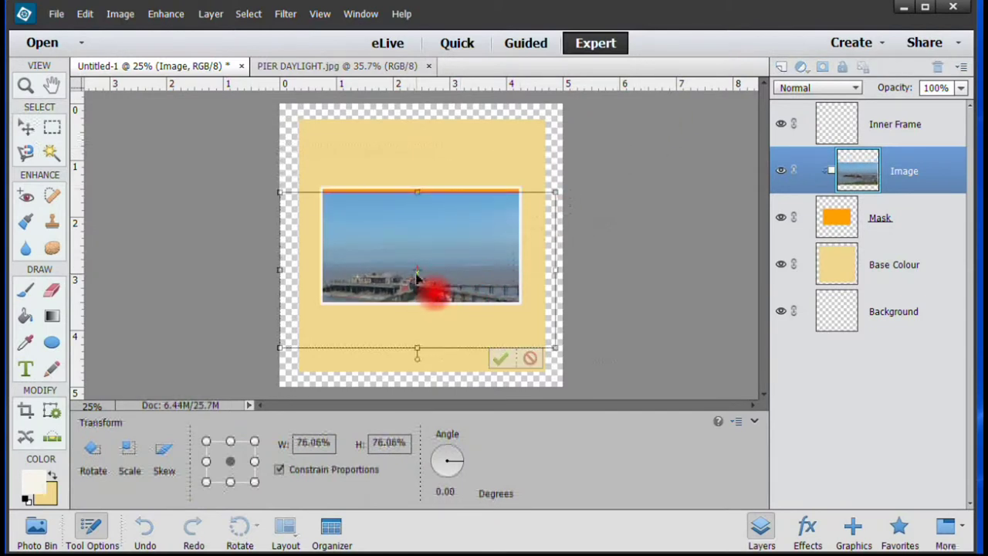
left_click_drag(416, 277, 417, 240)
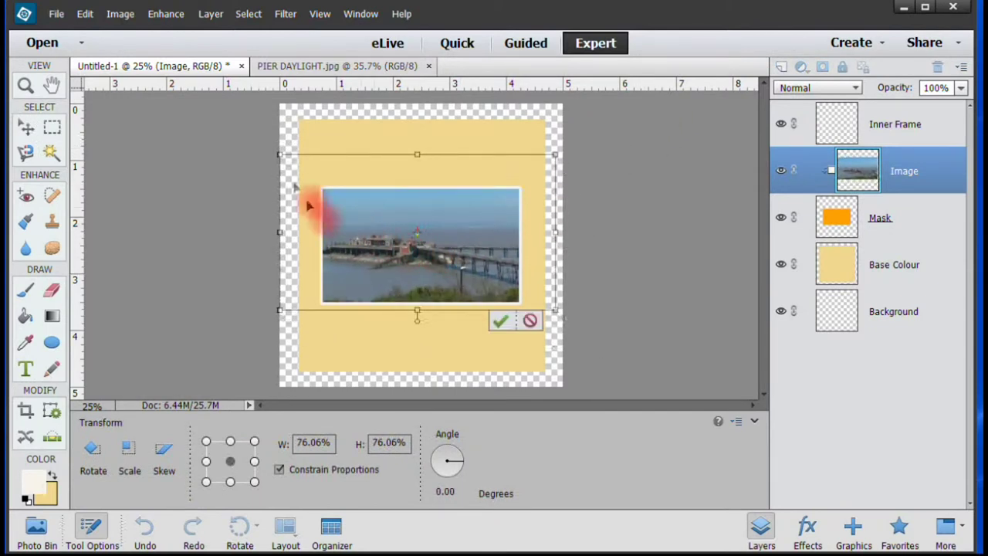
left_click_drag(281, 156, 300, 166)
left_click(500, 325)
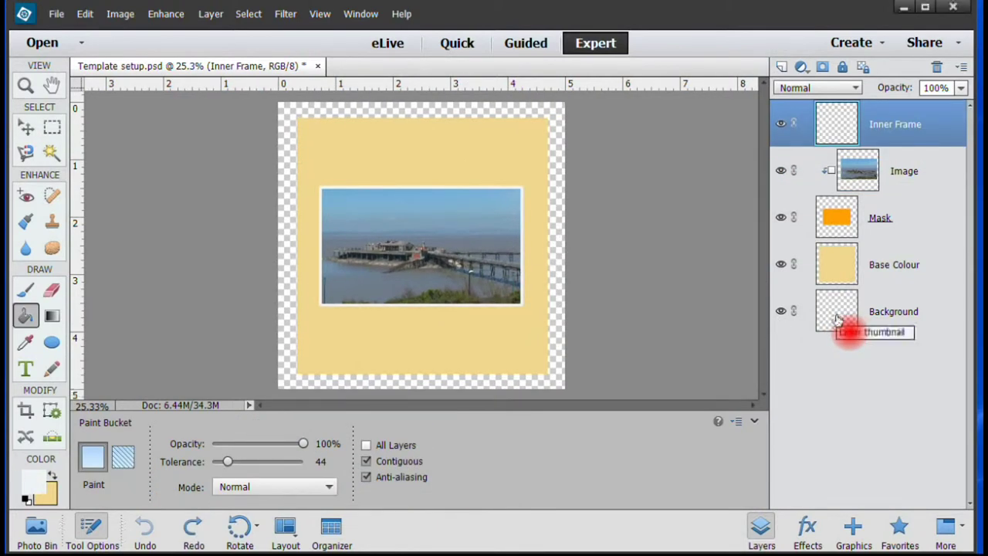
Fill the Background layer with light blue #84cef8
left_click(838, 321)
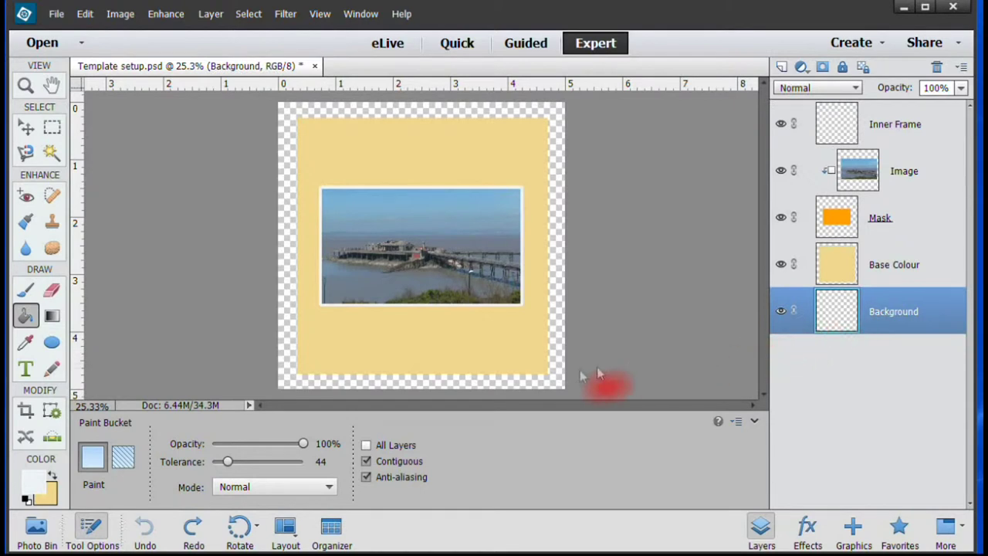
left_click(35, 487)
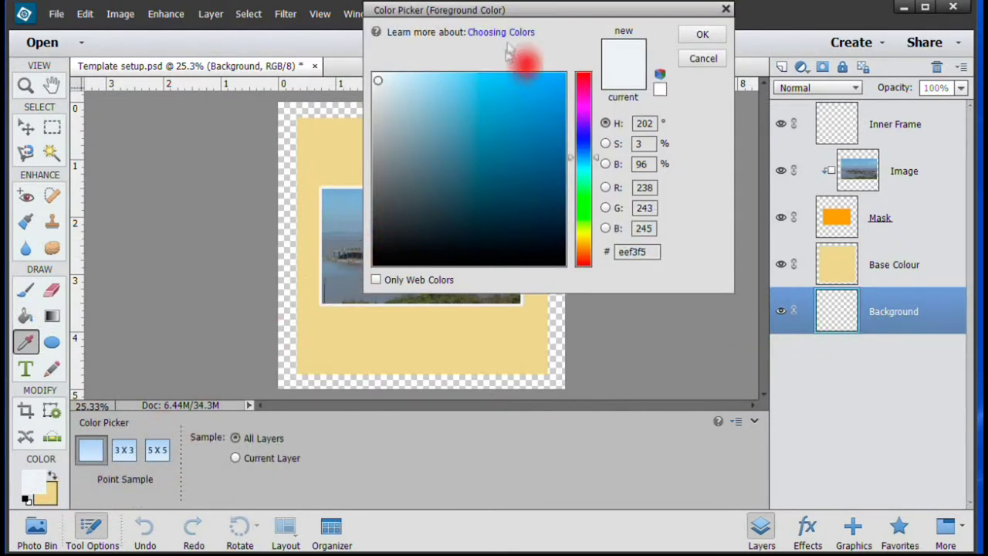
left_click(463, 78)
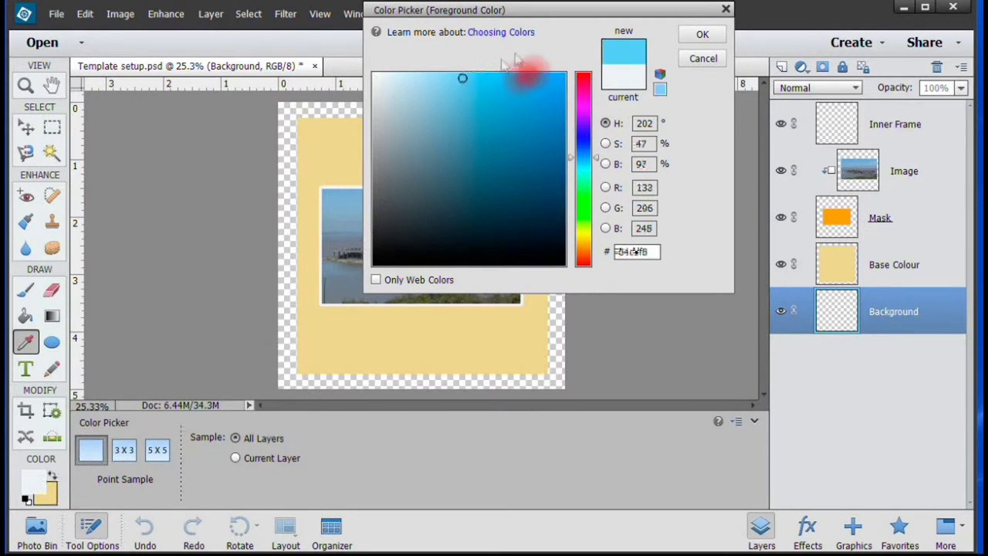
left_click(702, 37)
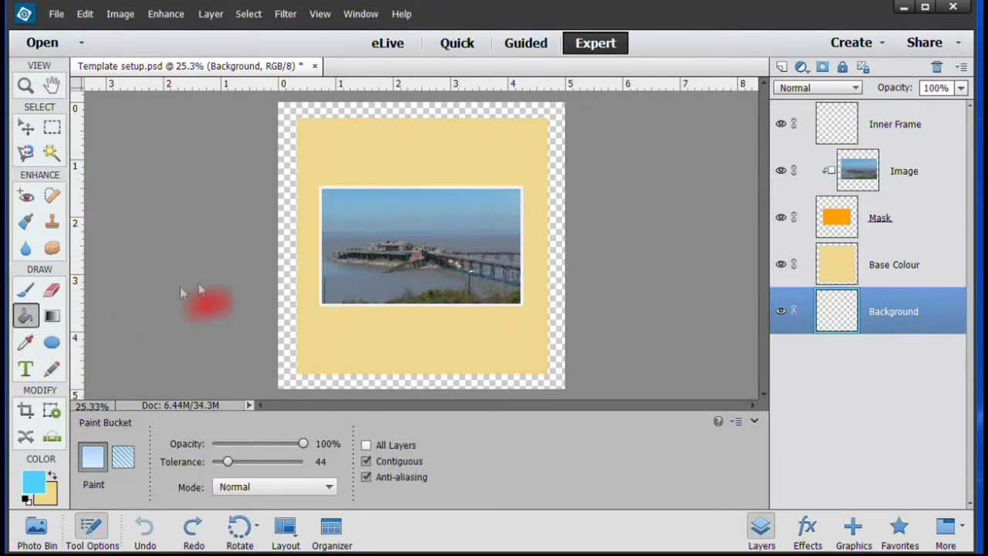
left_click(294, 275)
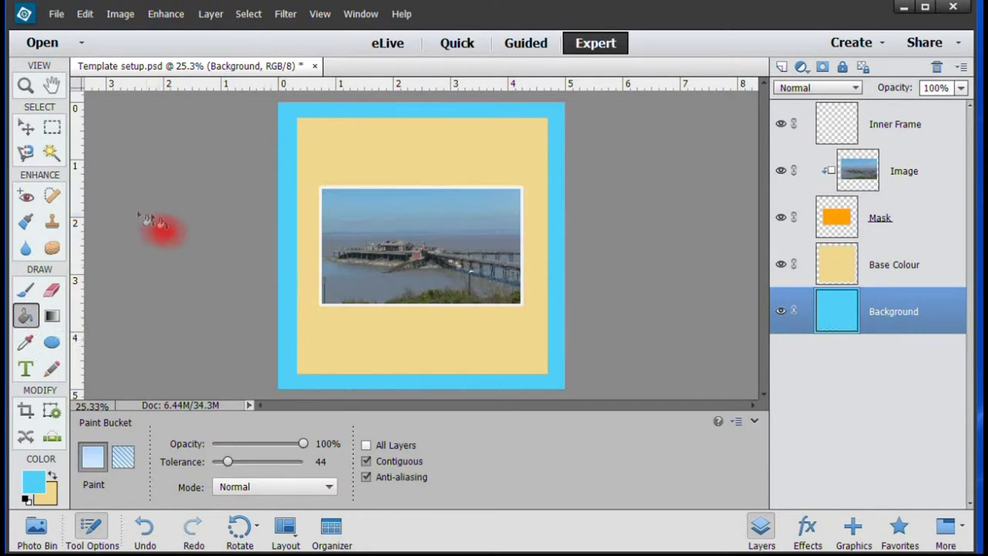
Apply the Simple Outer bevel style to the Base Colour layer
left_click(27, 129)
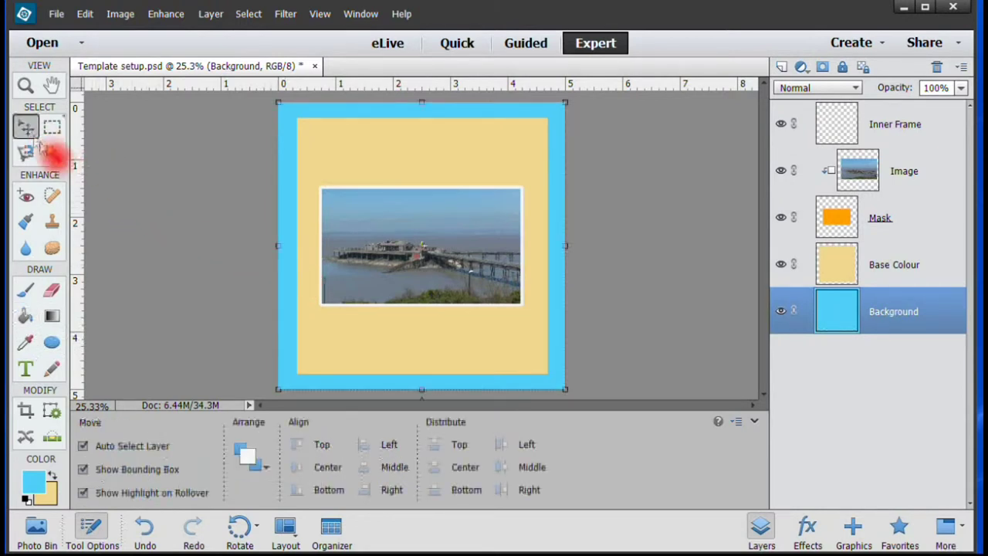
left_click(872, 275)
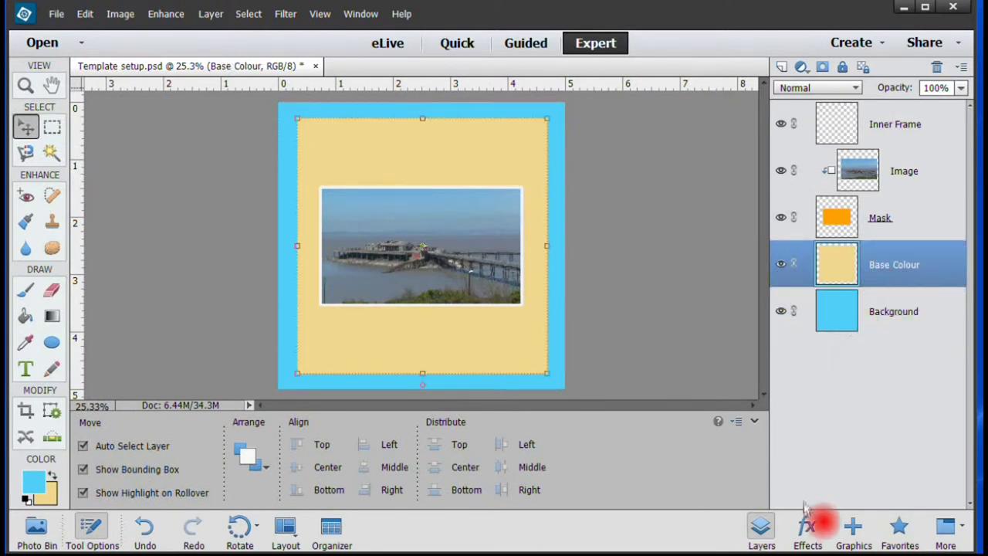
left_click(809, 528)
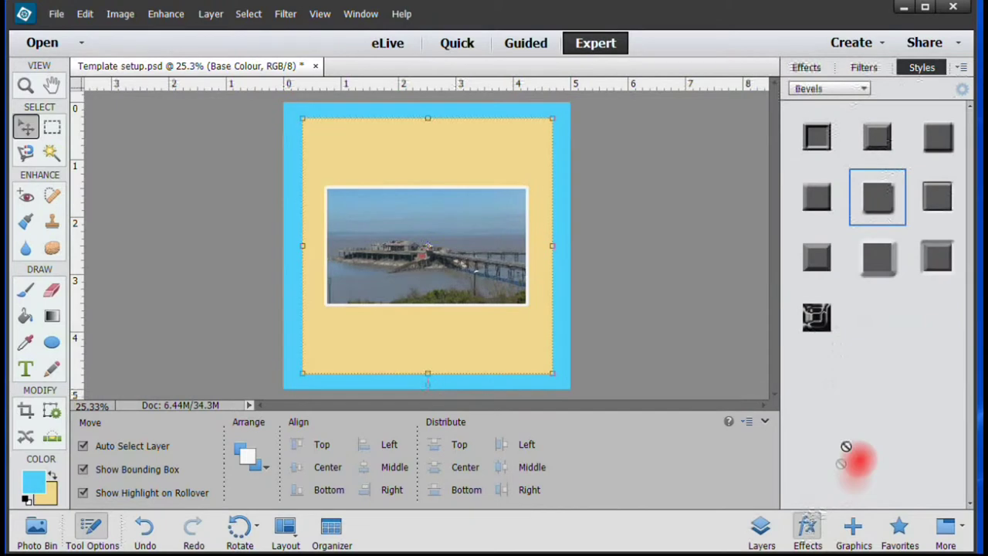
left_click(882, 210)
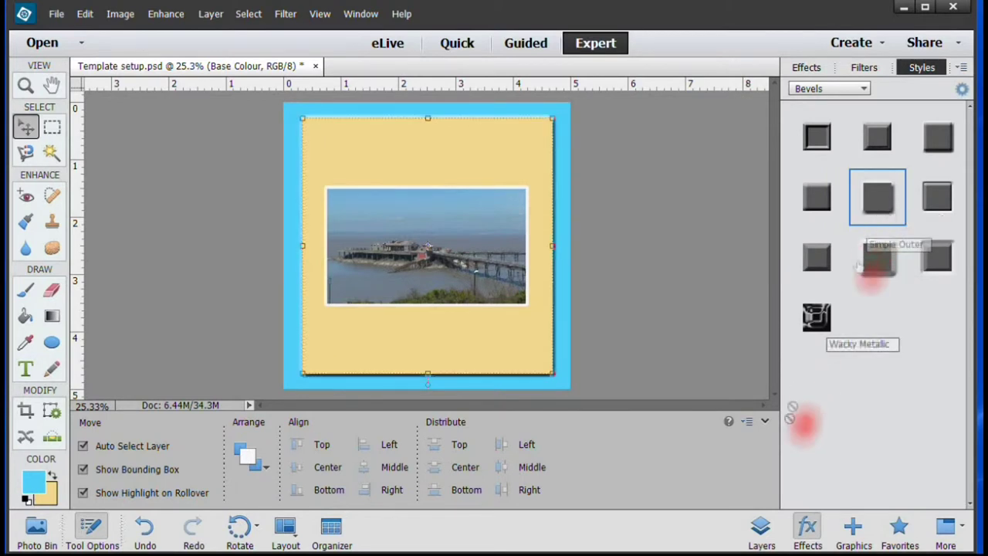
Raise the Base Colour layer's bevel size to 29 px
left_click(761, 528)
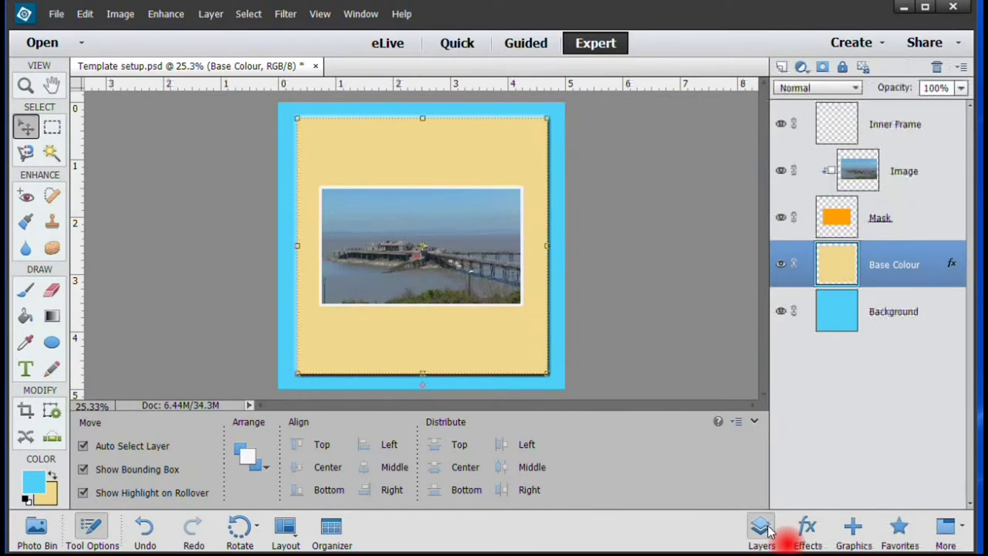
double_click(953, 264)
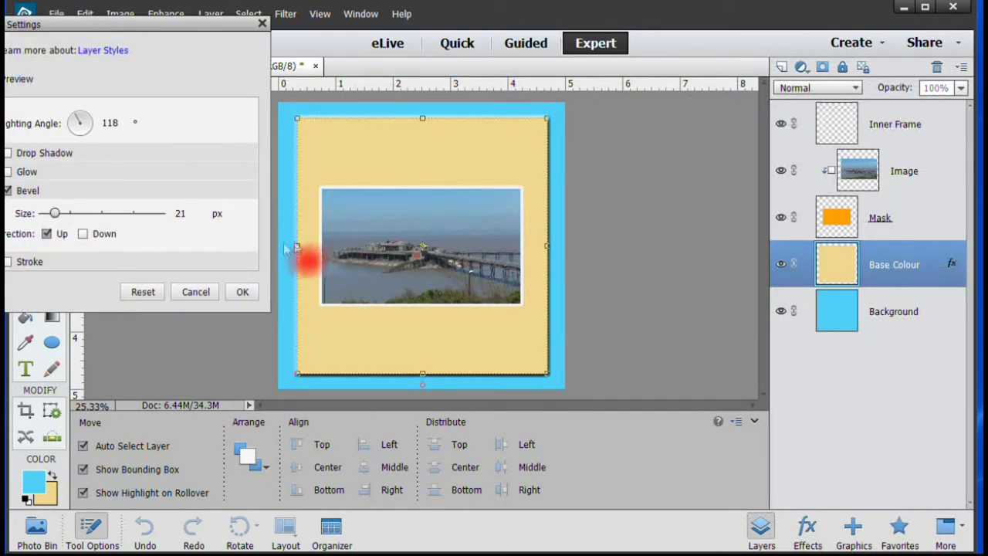
mouse_move(56, 213)
left_mouse_down()
mouse_move(74, 219)
mouse_move(66, 222)
left_mouse_up()
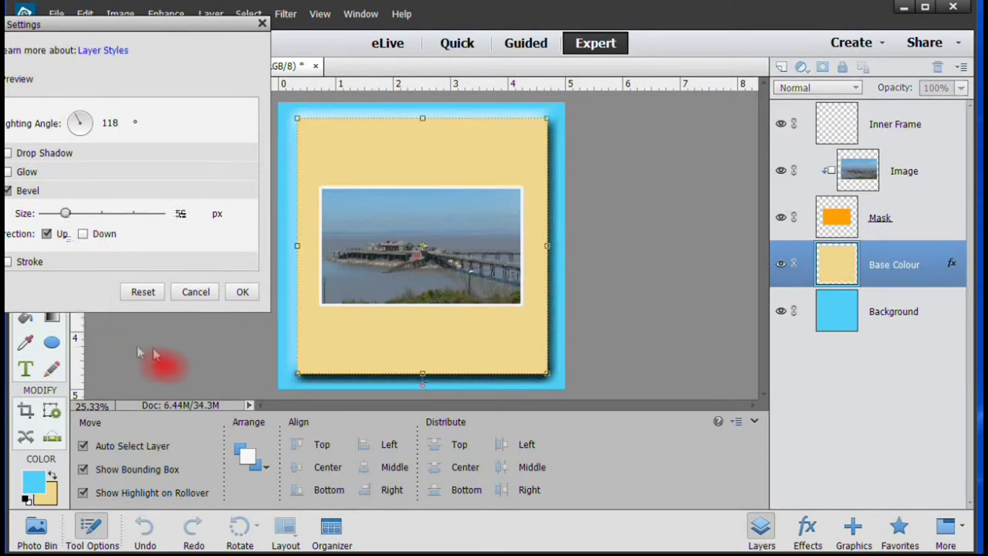
left_click(241, 293)
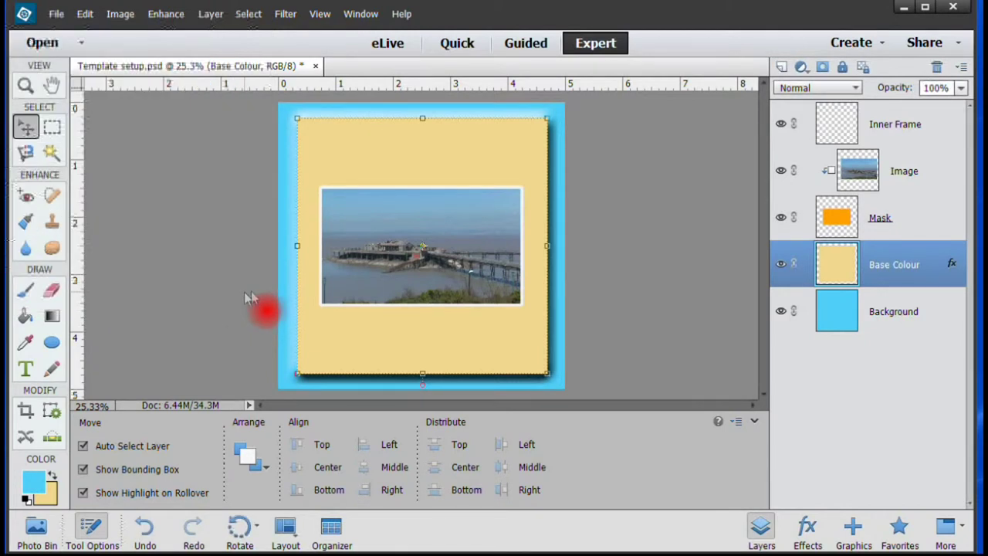
Apply the Simple Outer bevel style to the Inner Frame layer
left_click(896, 135)
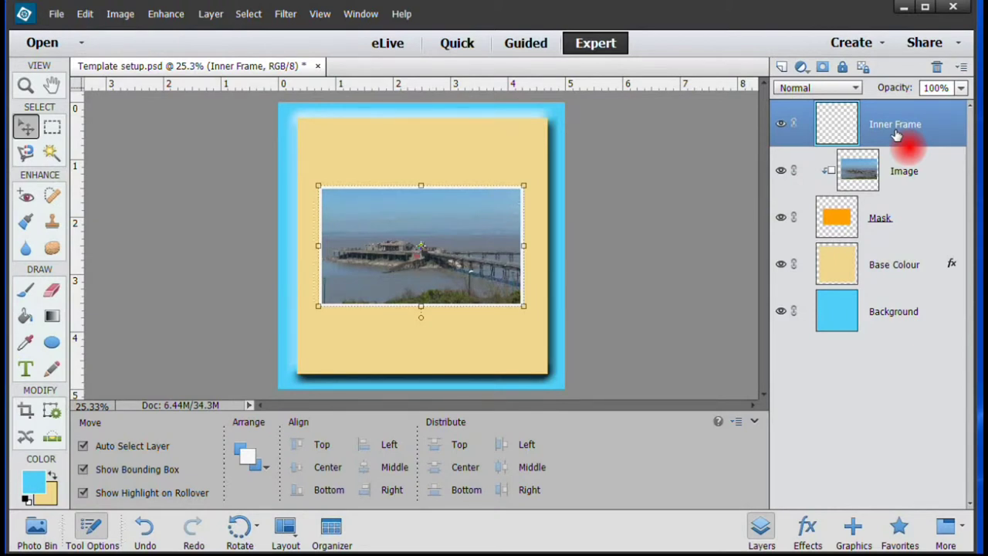
left_click(808, 529)
double_click(886, 201)
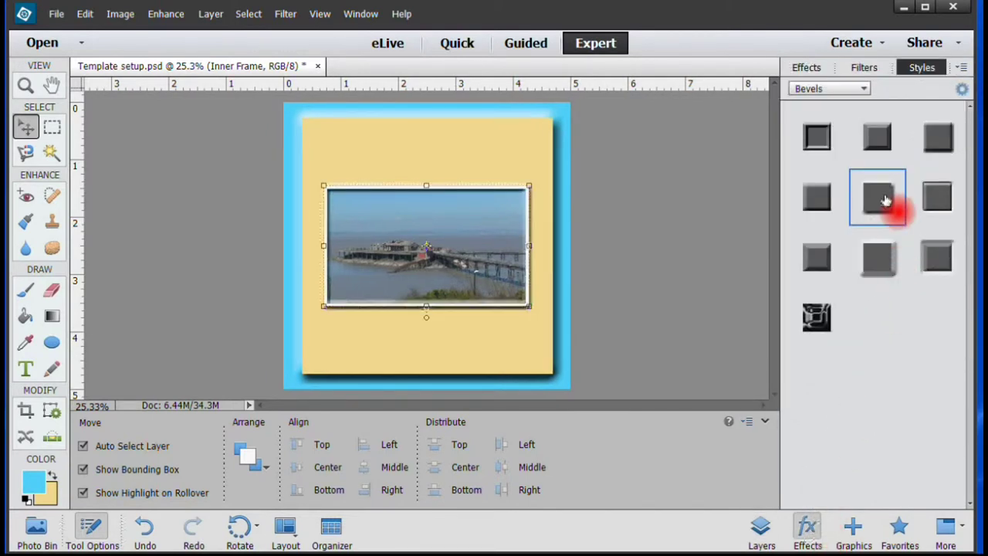
Increase the Inner Frame bevel size to 35 px
left_click(760, 529)
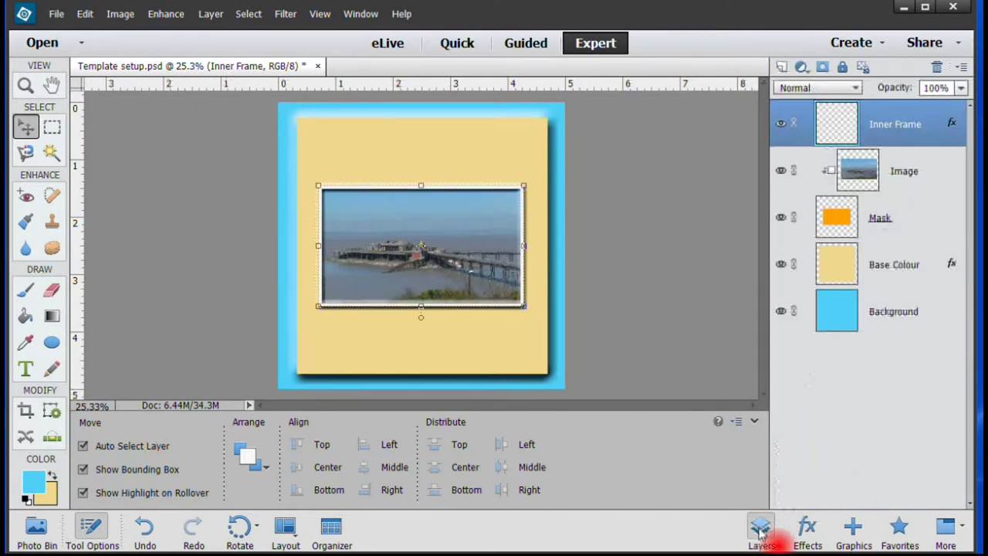
double_click(952, 124)
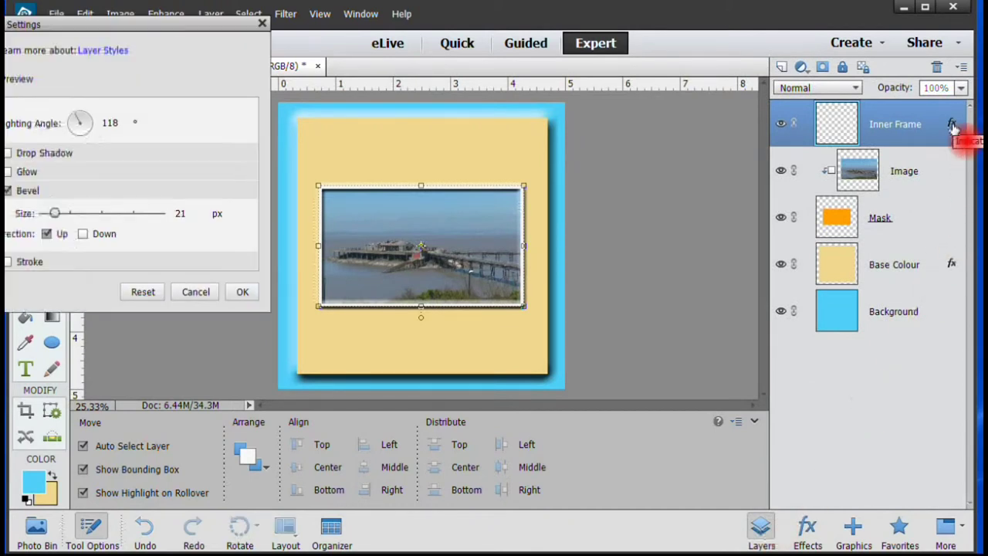
left_click_drag(55, 213, 59, 214)
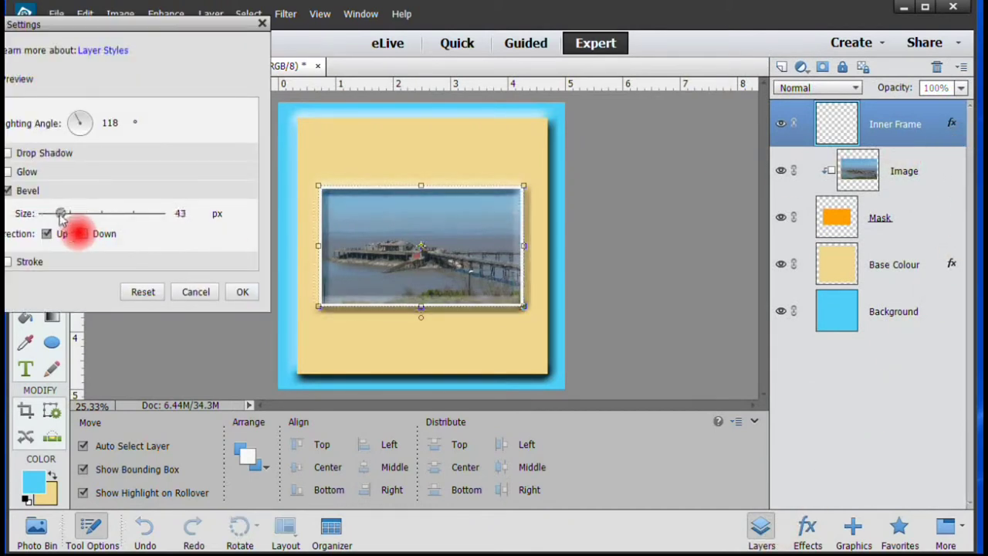
left_click(246, 293)
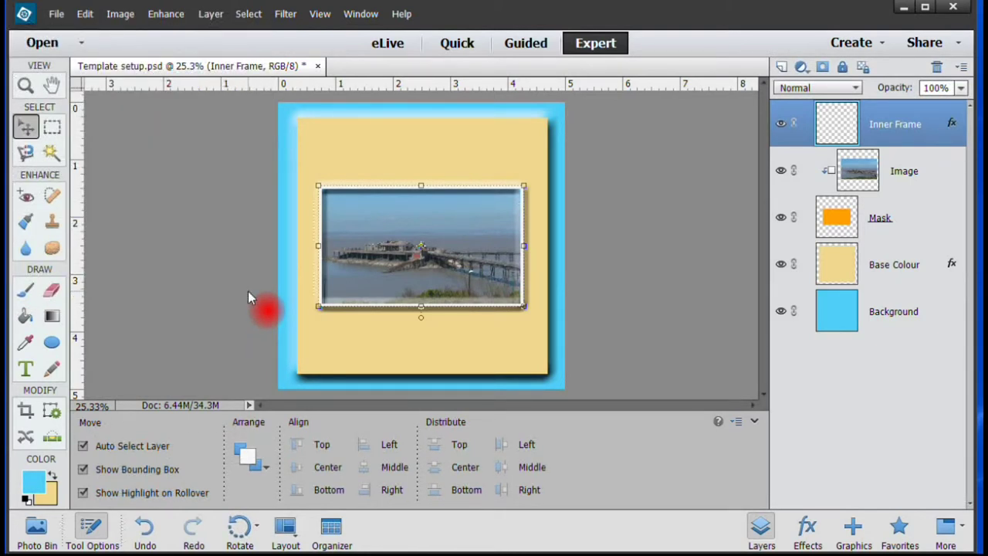
Fill the white inner frame border with light blue using the Paint Bucket
key("ctrl+equal")
key("ctrl+equal")
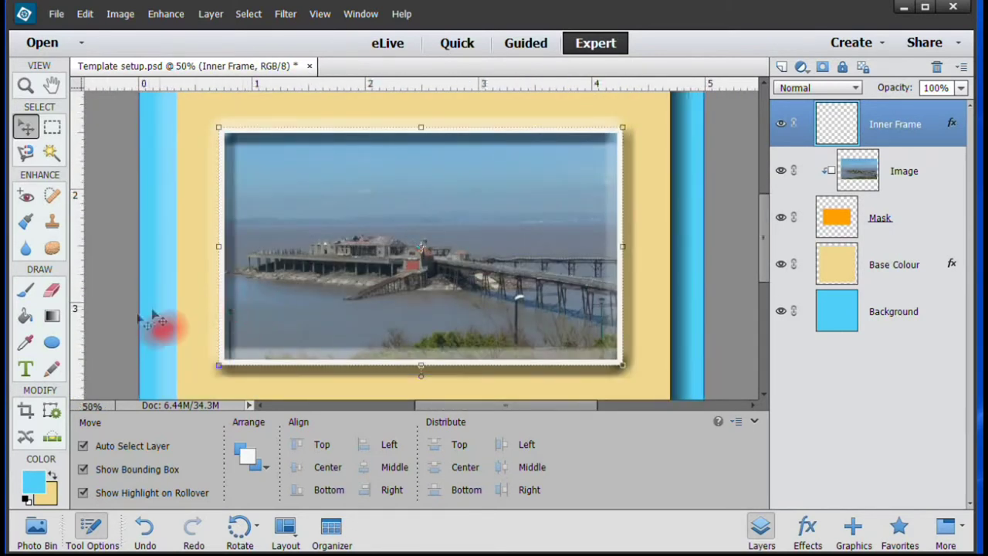
left_click(26, 316)
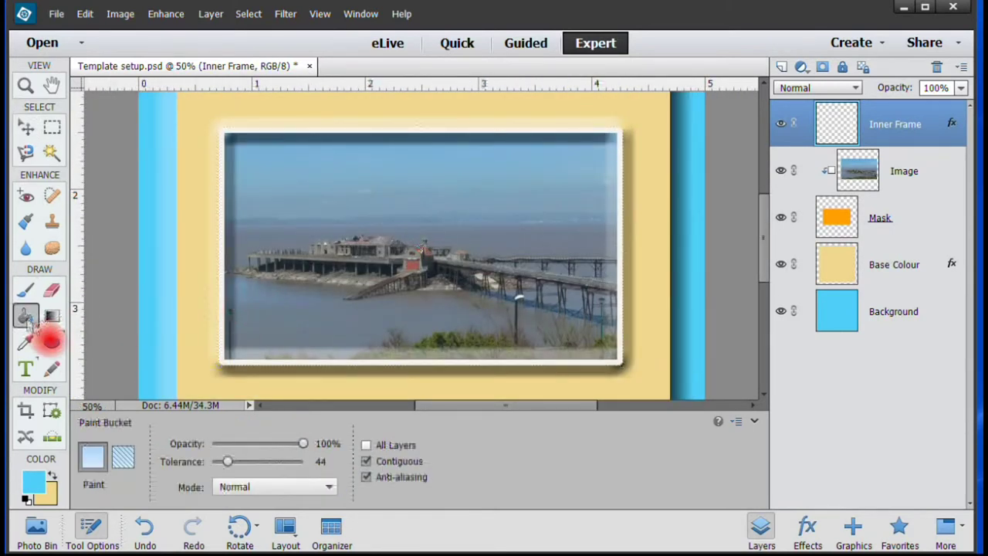
left_click(240, 370)
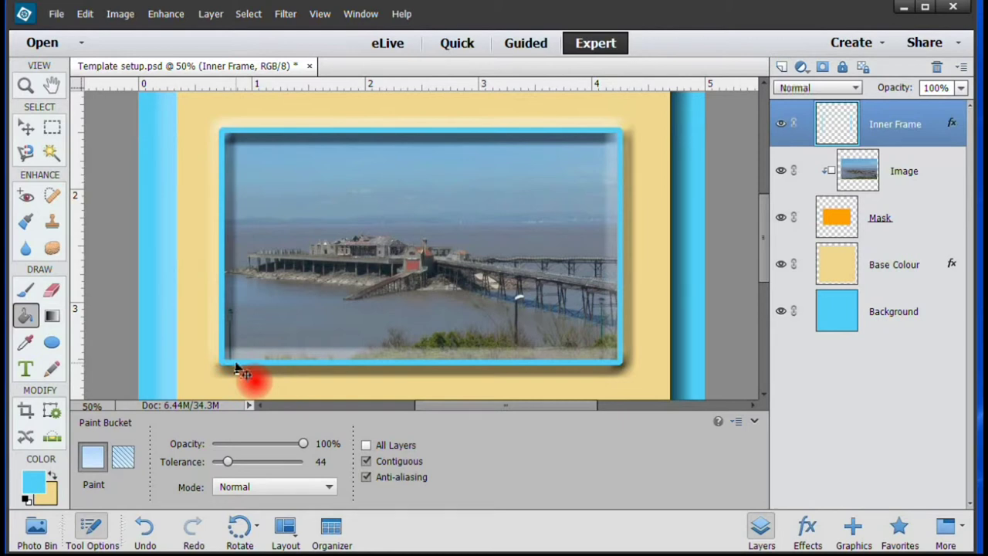
key("ctrl+minus")
key("ctrl+minus")
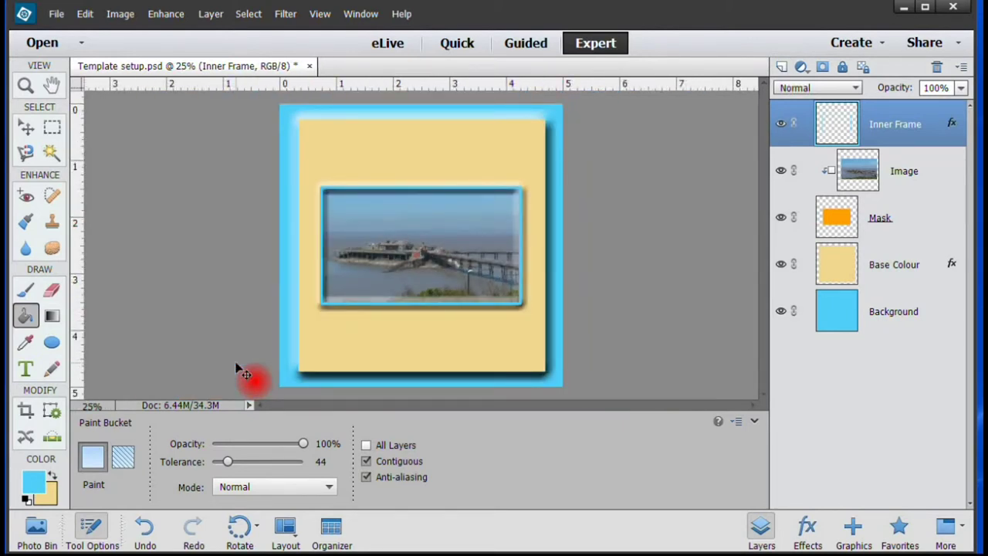
Add a blue 'Birnbeck Pier' text caption below the photo
left_click(26, 370)
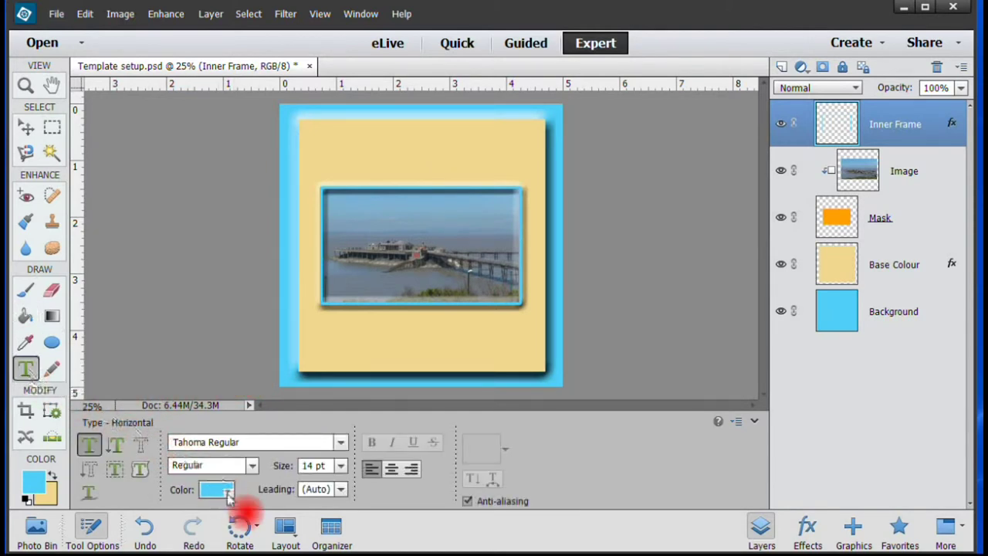
left_click(229, 494)
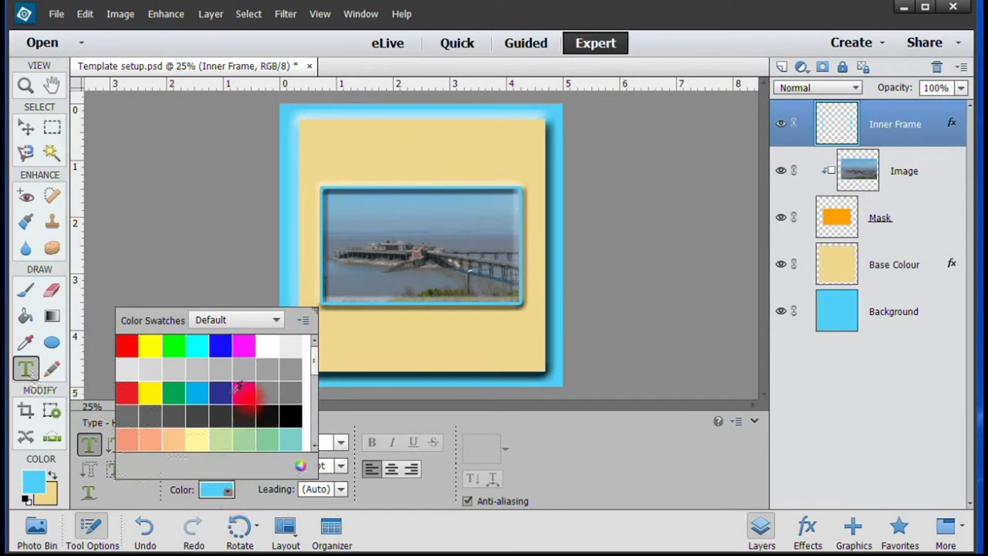
left_click(228, 347)
left_click(386, 324)
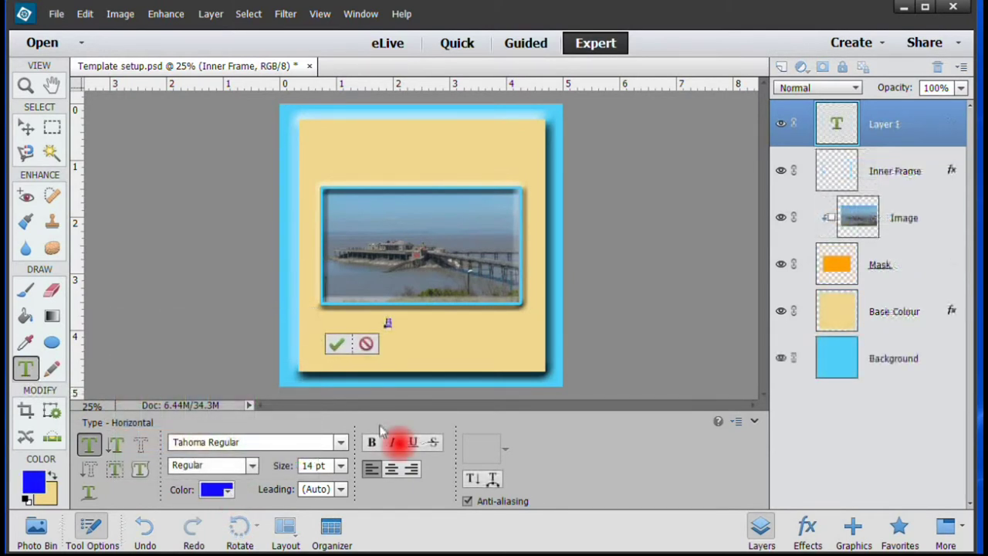
type("Birnbeck")
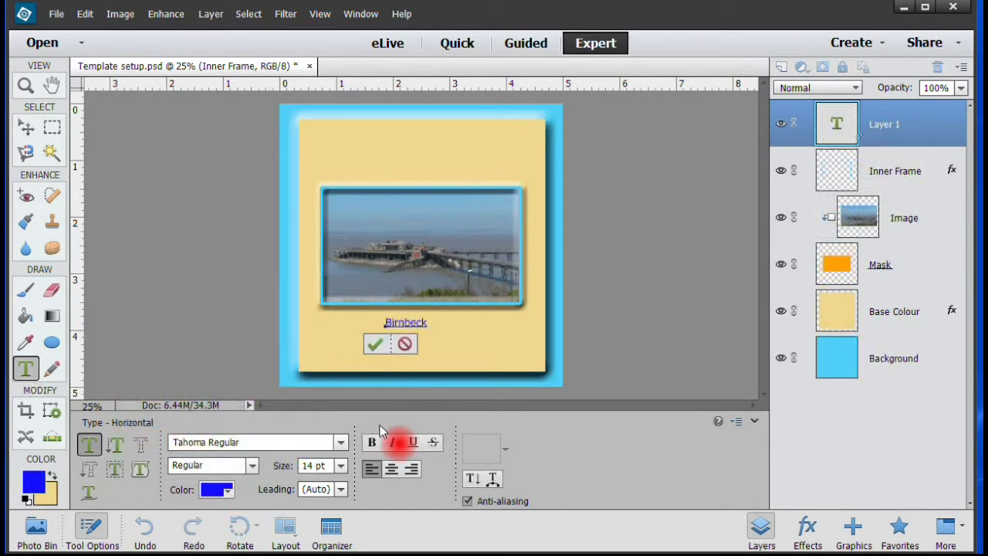
type(" Pier")
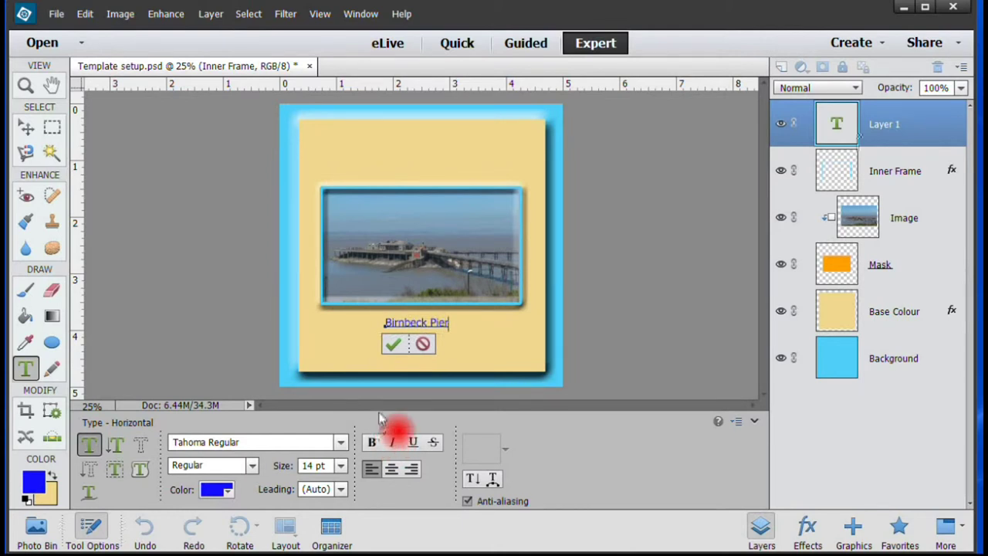
left_click(393, 343)
key("v")
Scale the caption up to about 118%
left_click_drag(447, 328, 462, 332)
left_click(406, 362)
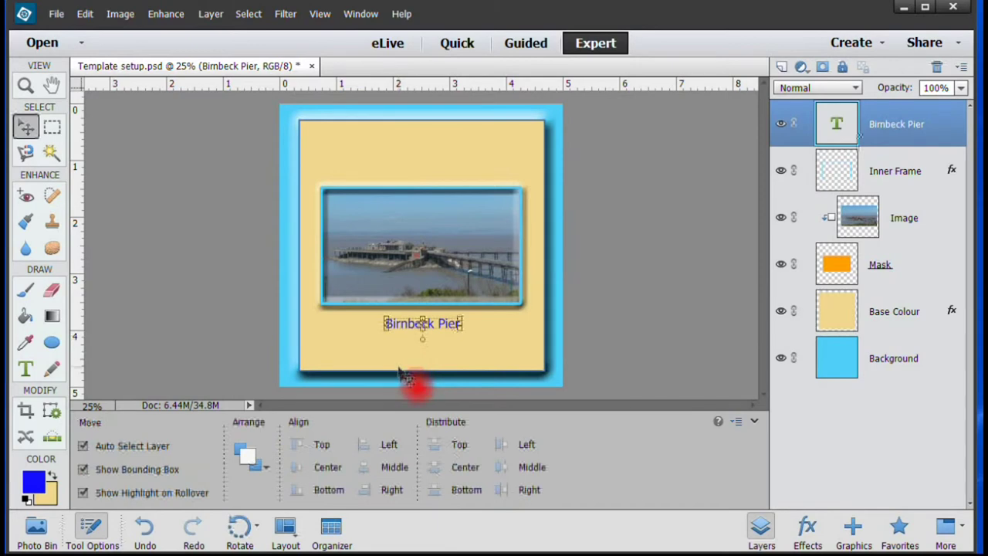
left_click(682, 341)
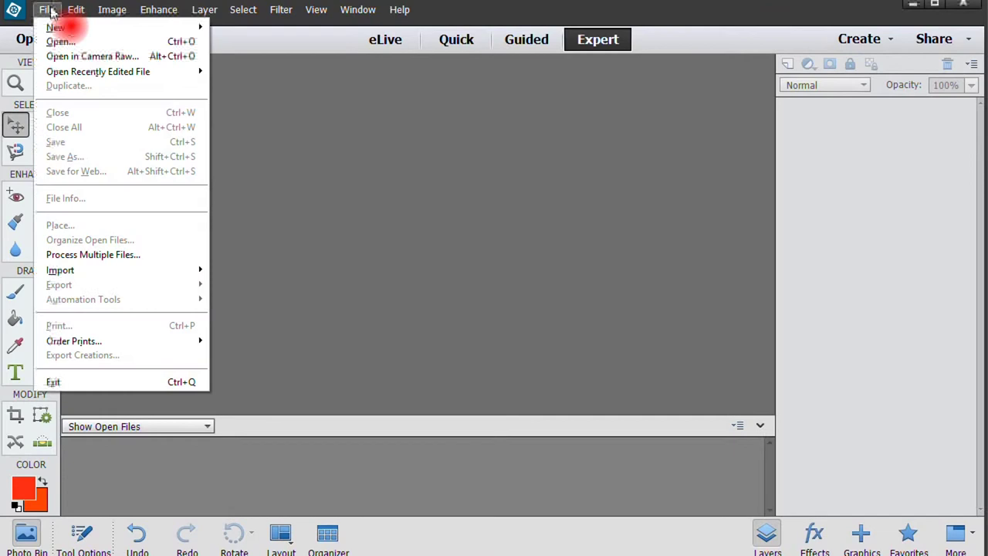
Reopen Template Template Master.psd and delete the pier photo from its Image layer
mouse_move(166, 72)
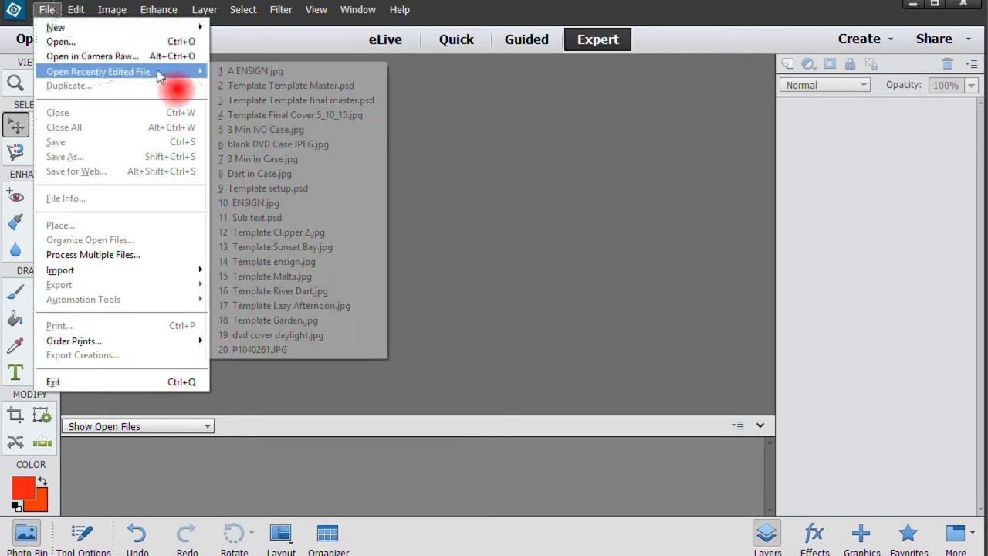
left_click(259, 86)
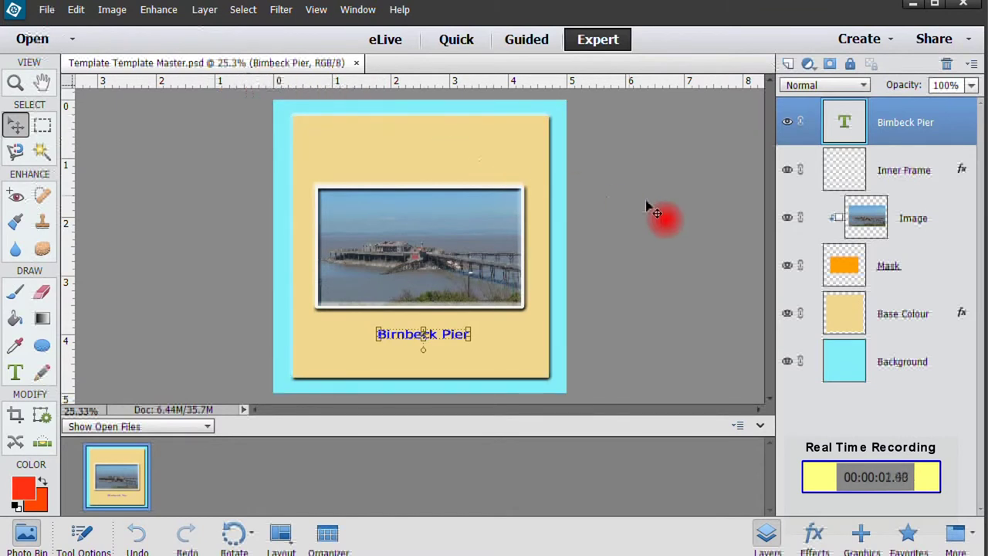
left_click(913, 220)
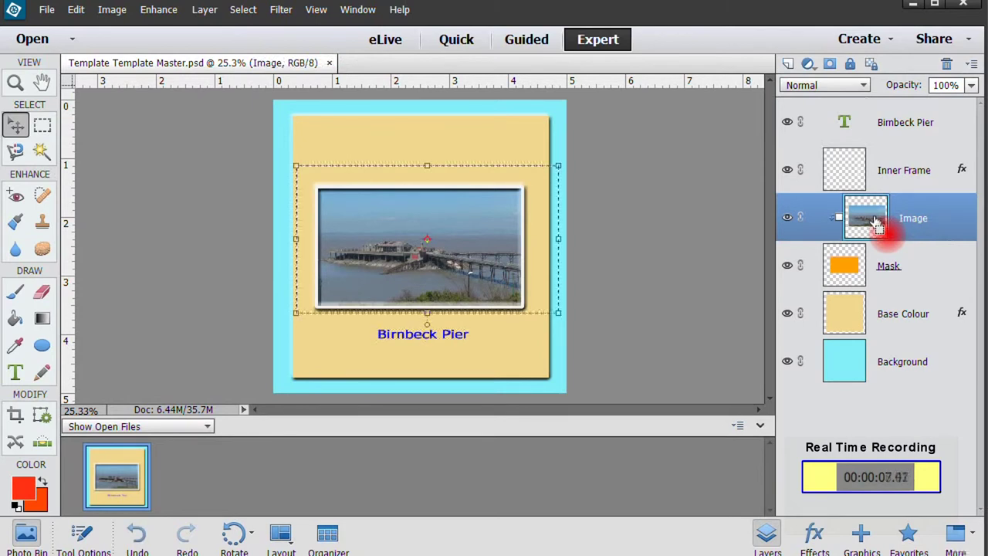
key("Delete")
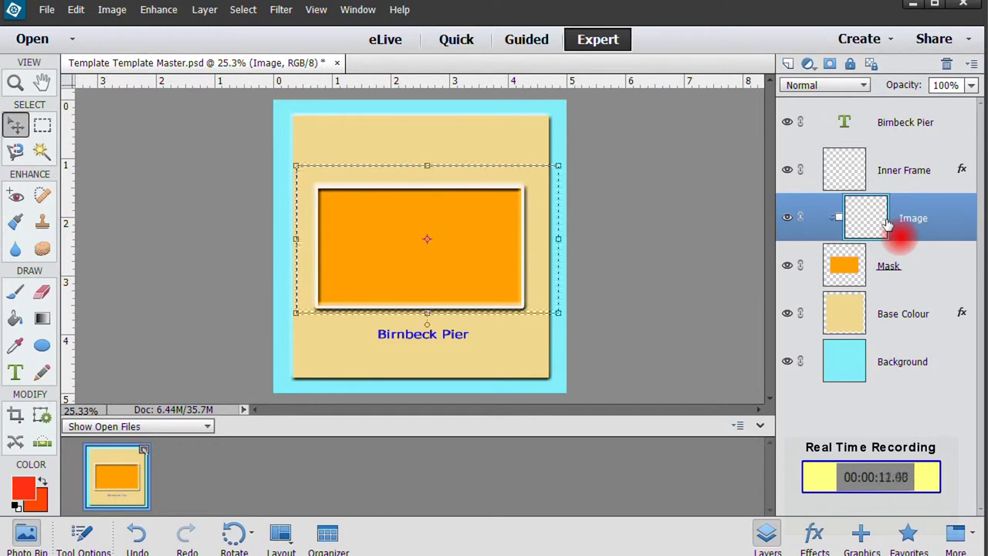
With the Mask layer targeted, open the A ENSIGN flag photo and select all of it
left_click(895, 268)
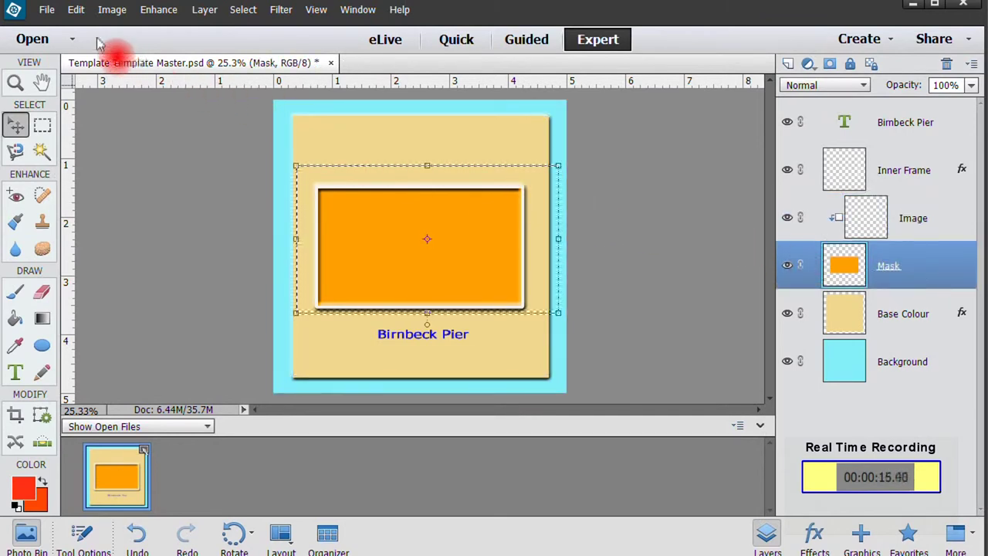
left_click(51, 12)
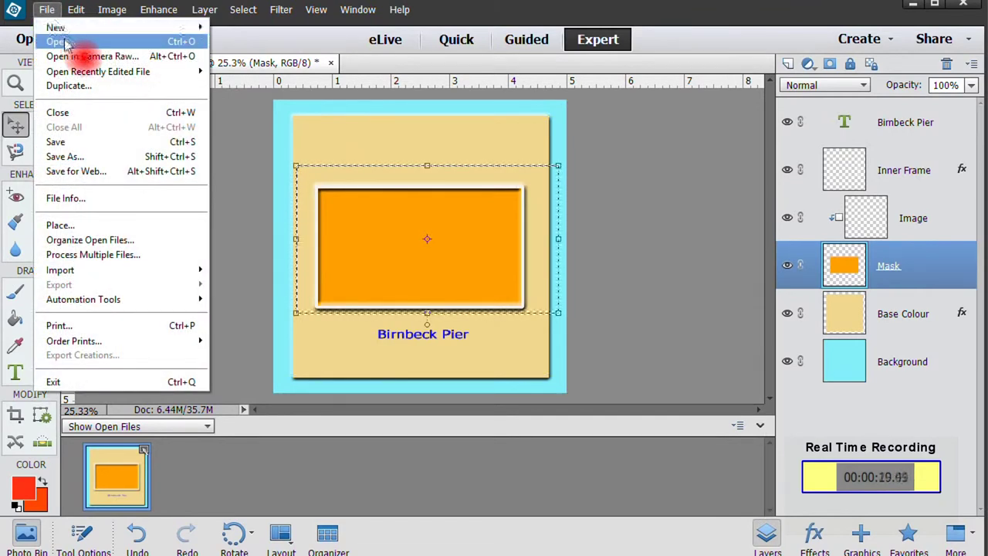
left_click(58, 41)
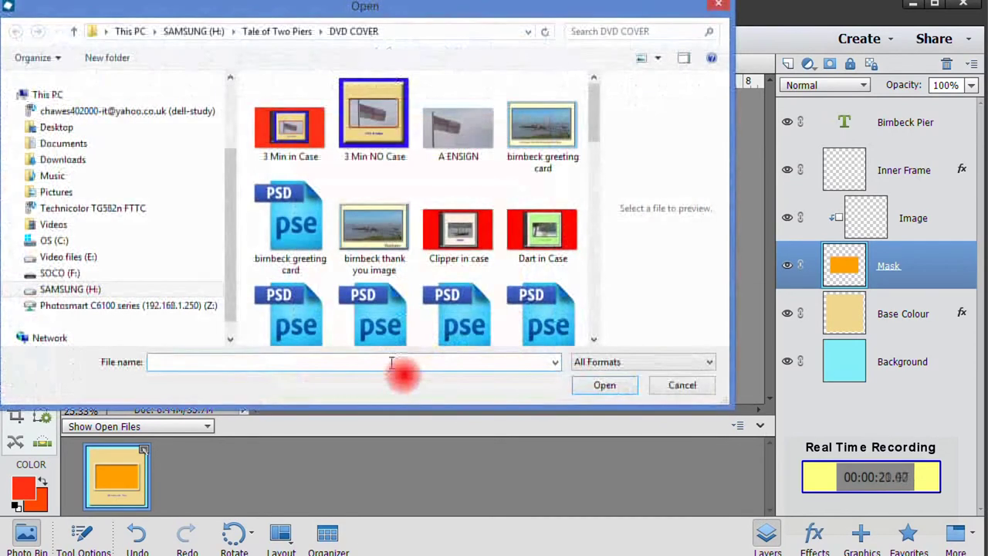
left_click(487, 150)
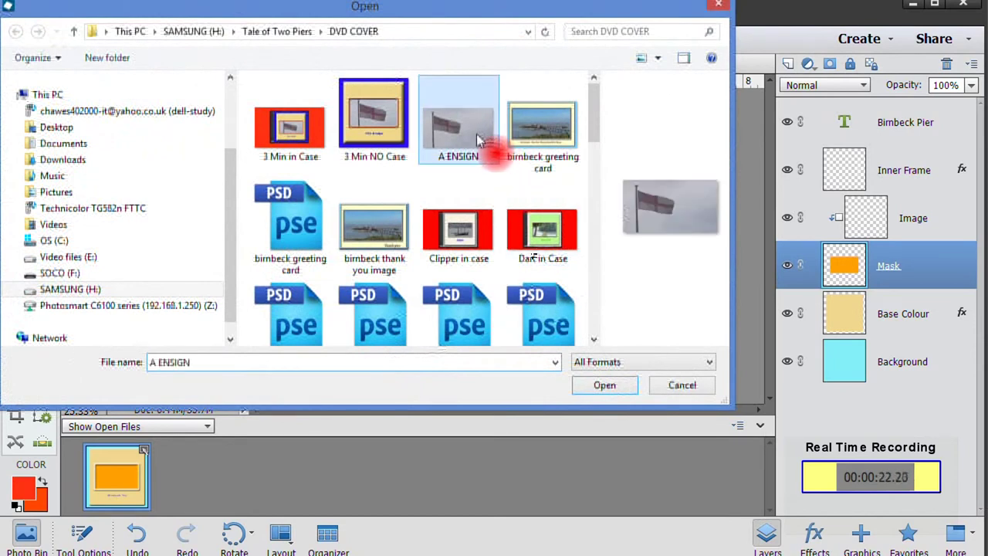
left_click(614, 386)
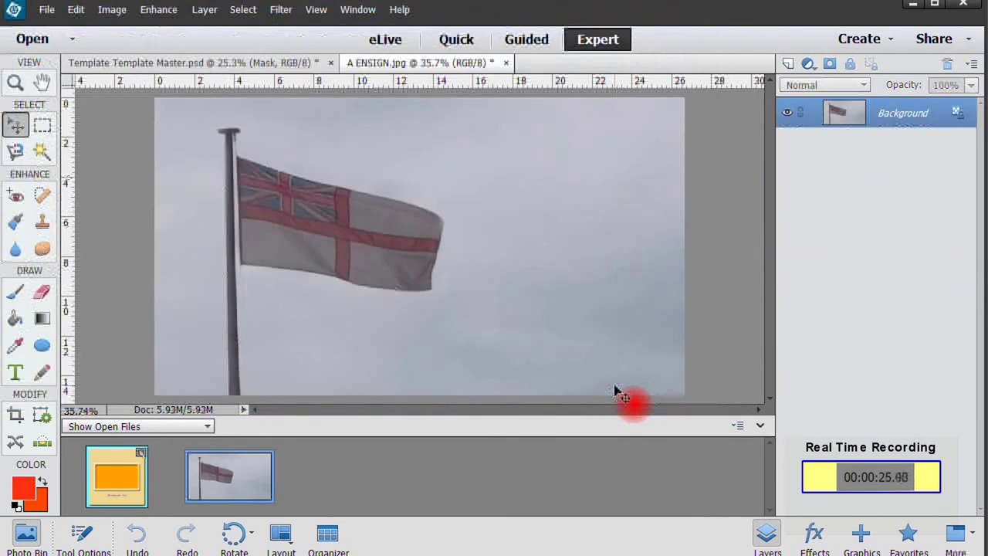
key("ctrl+a")
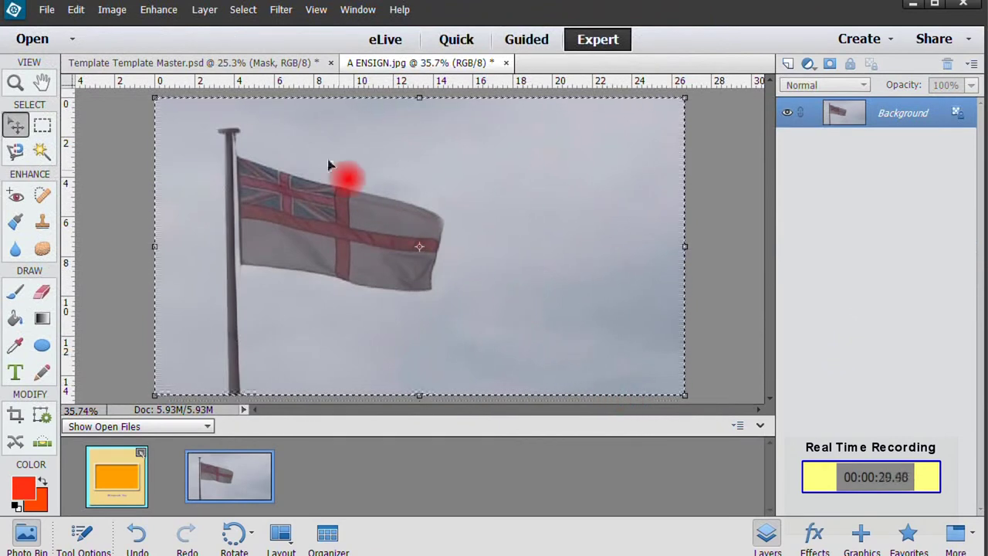
Paste the flag into the template frame, scaled to about 71% and centred inside
left_click(265, 67)
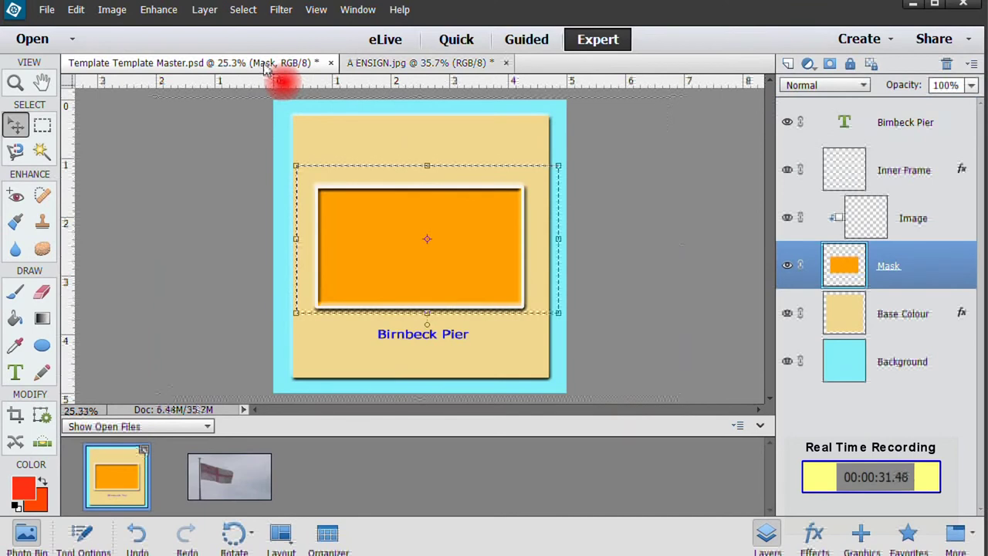
key("ctrl+v")
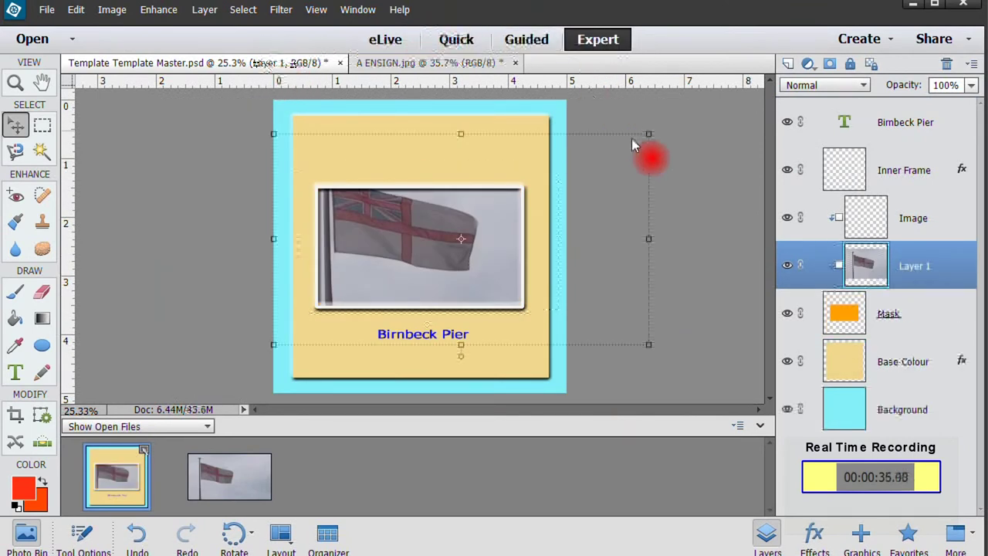
left_click(651, 132)
left_click_drag(651, 133, 544, 192)
left_click_drag(426, 271, 467, 267)
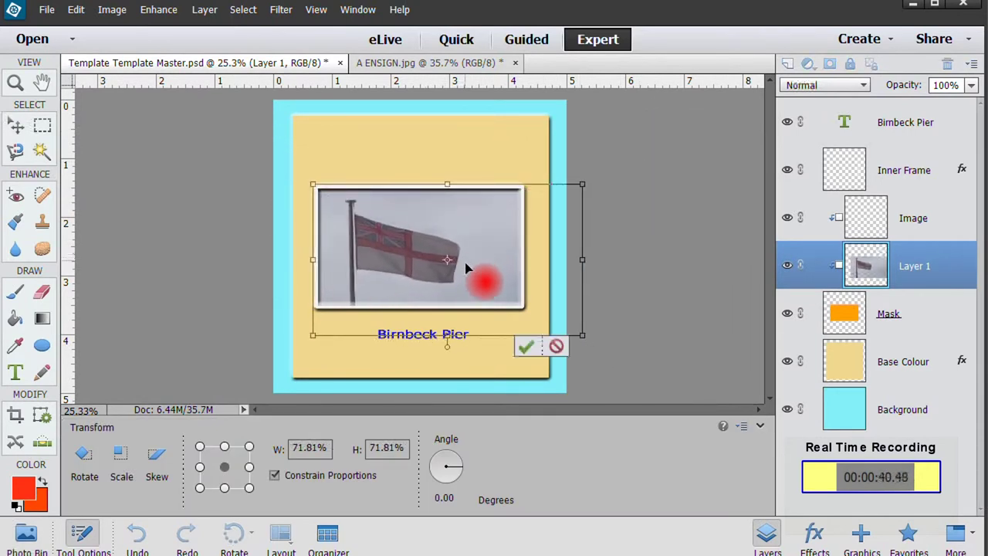
left_click(525, 350)
left_click(639, 342)
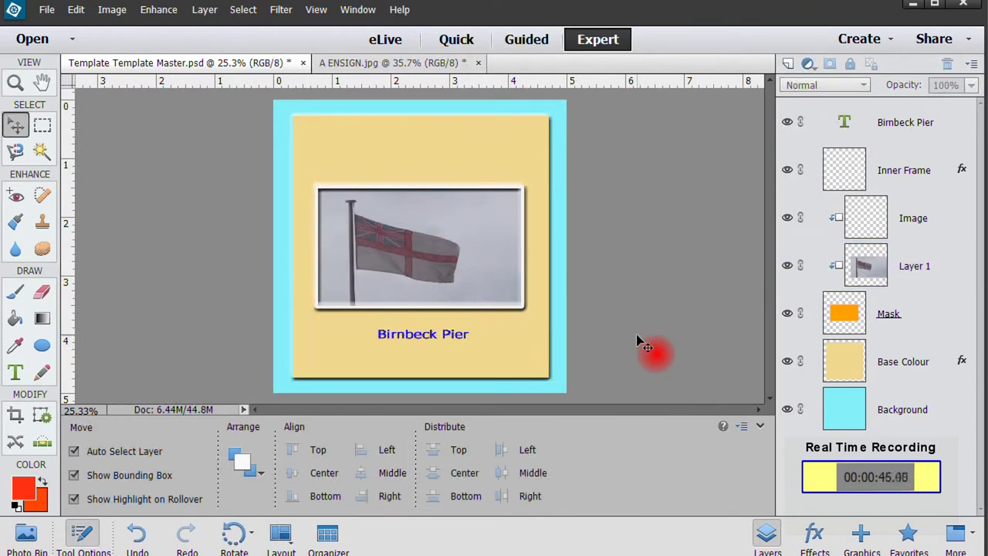
Pick blue as the paint colour with the Background layer targeted
left_click(883, 417)
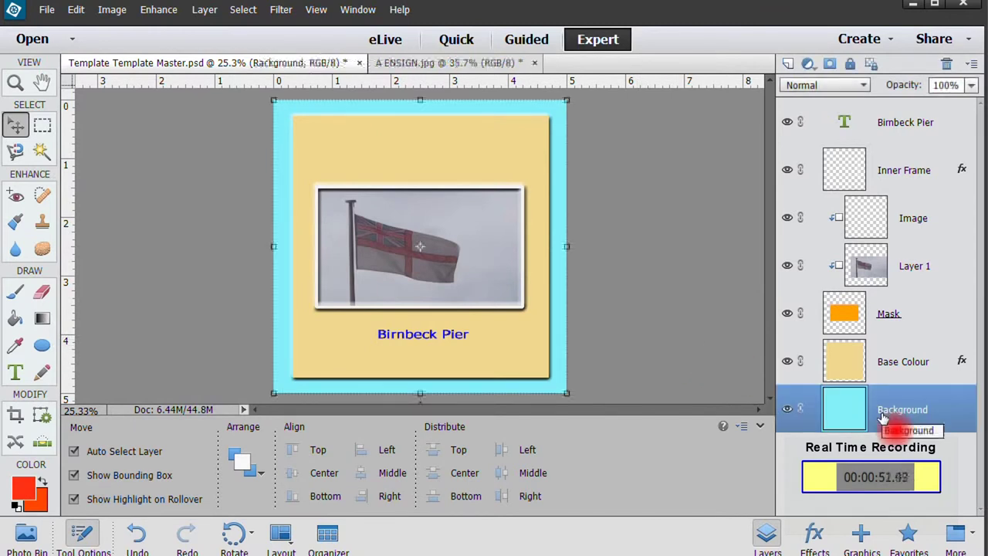
left_click(23, 490)
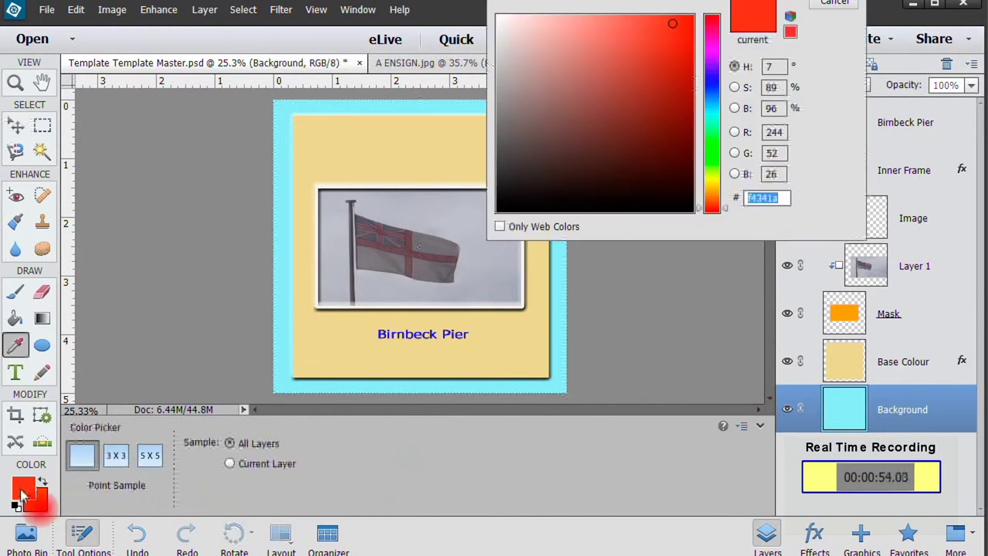
left_click(711, 80)
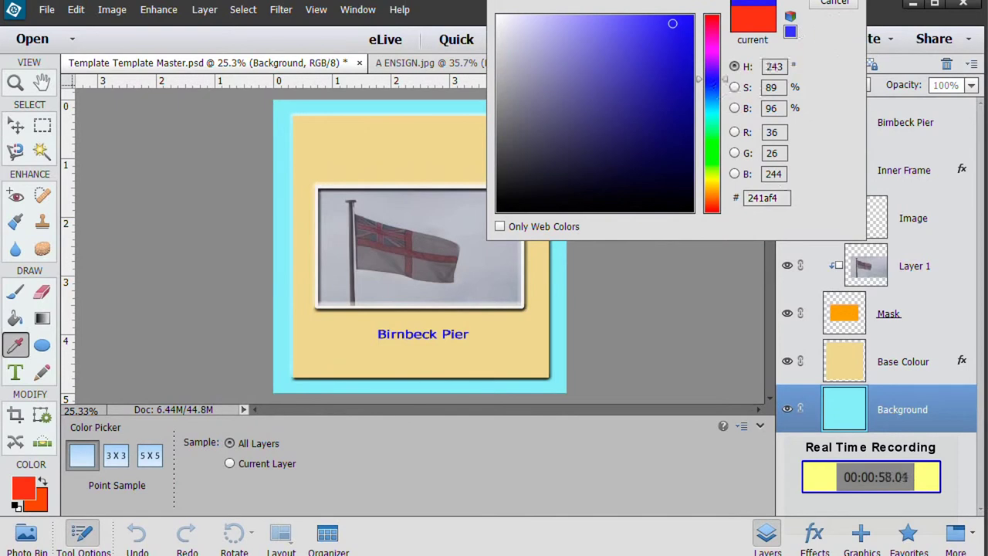
key("Return")
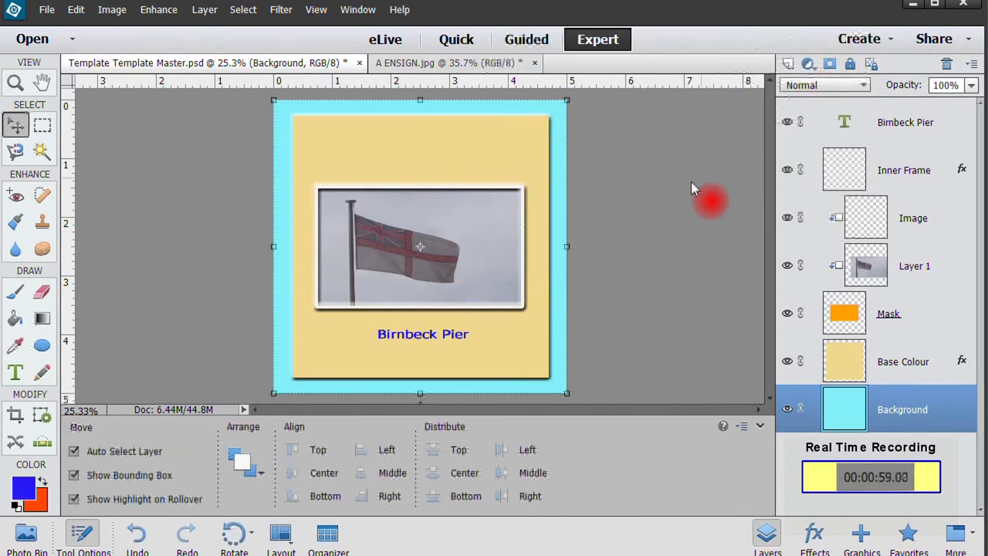
Fill the cyan outer border with blue, then make orange-red the current colour
left_click(17, 319)
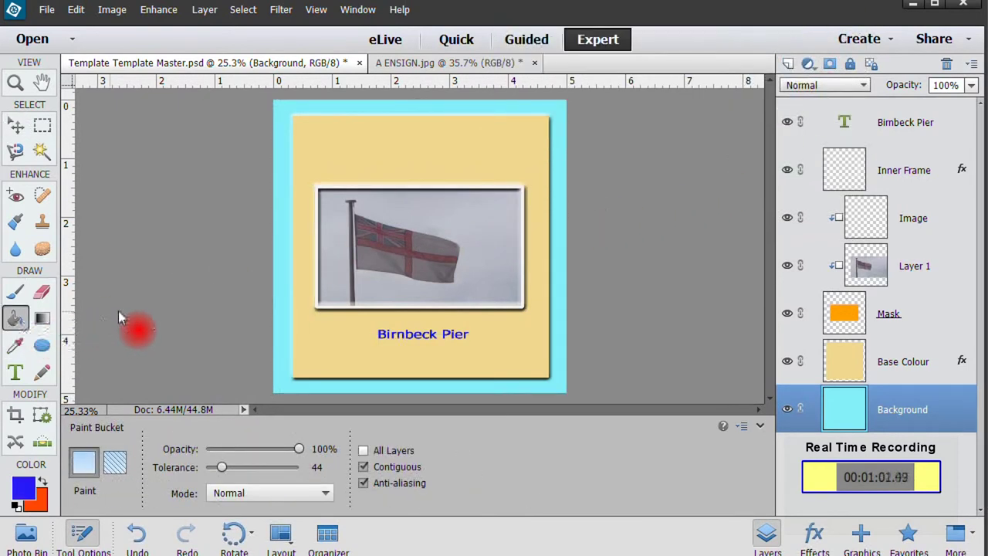
left_click(287, 303)
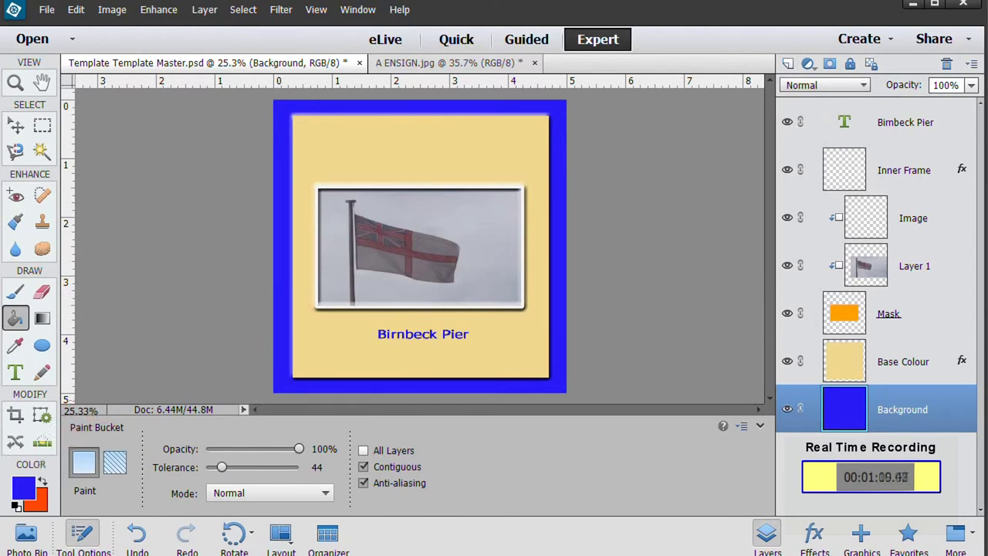
left_click(43, 472)
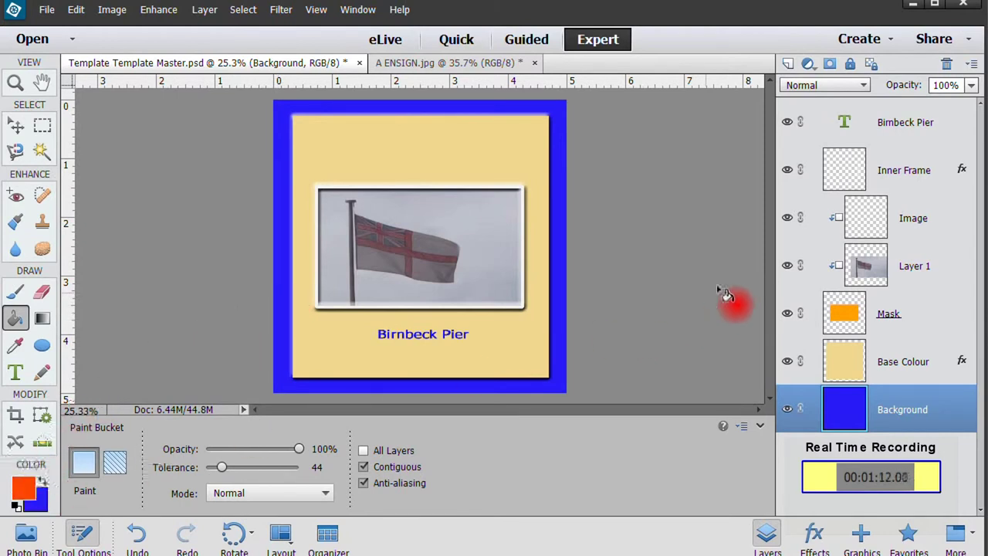
Fill the Inner Frame layer's border around the flag photo with orange-red
left_click(879, 172)
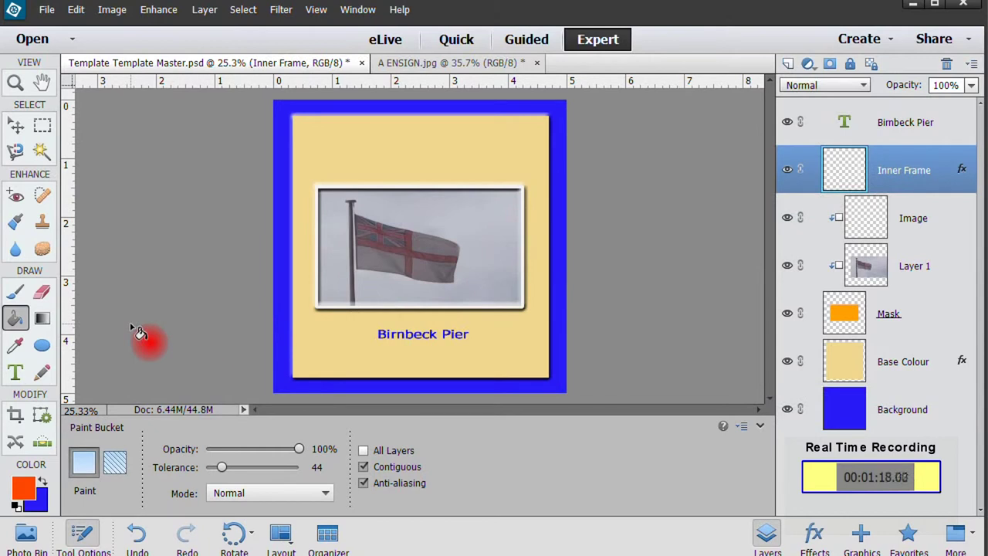
key("ctrl+equal")
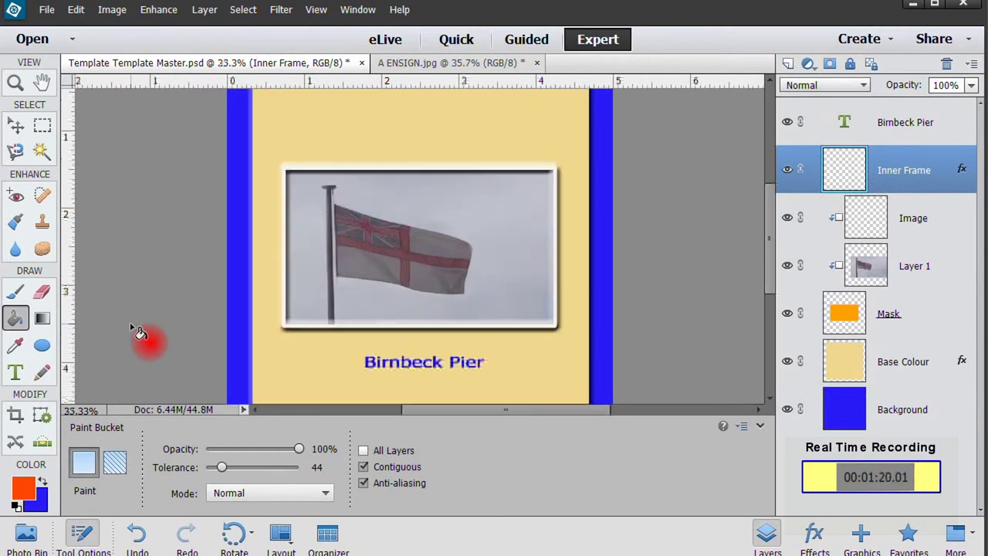
key("ctrl+equal")
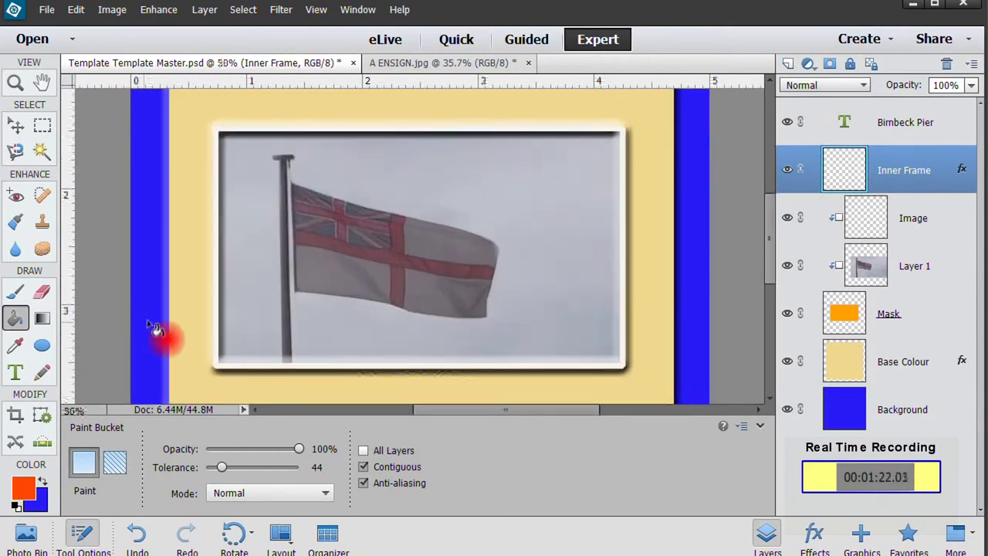
left_click(224, 355)
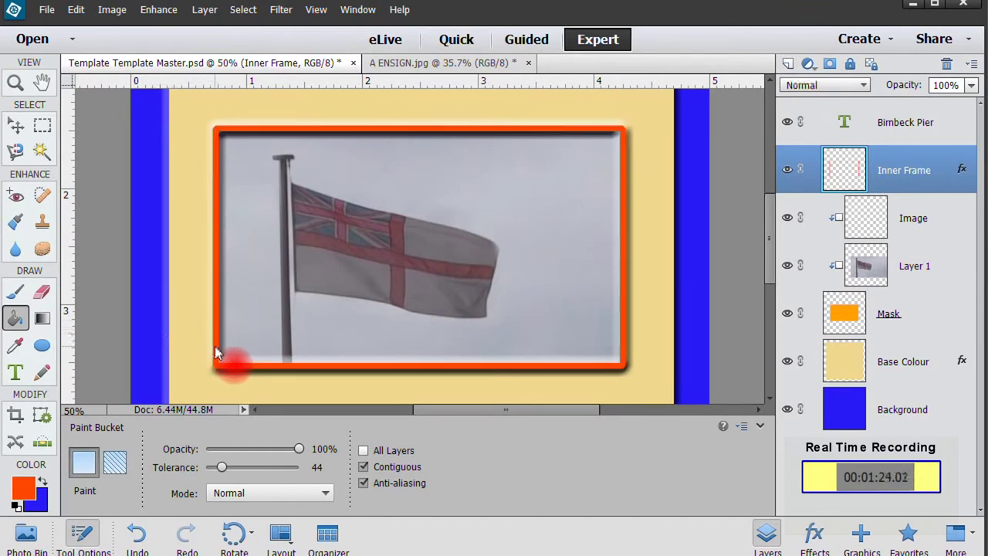
key("ctrl+minus")
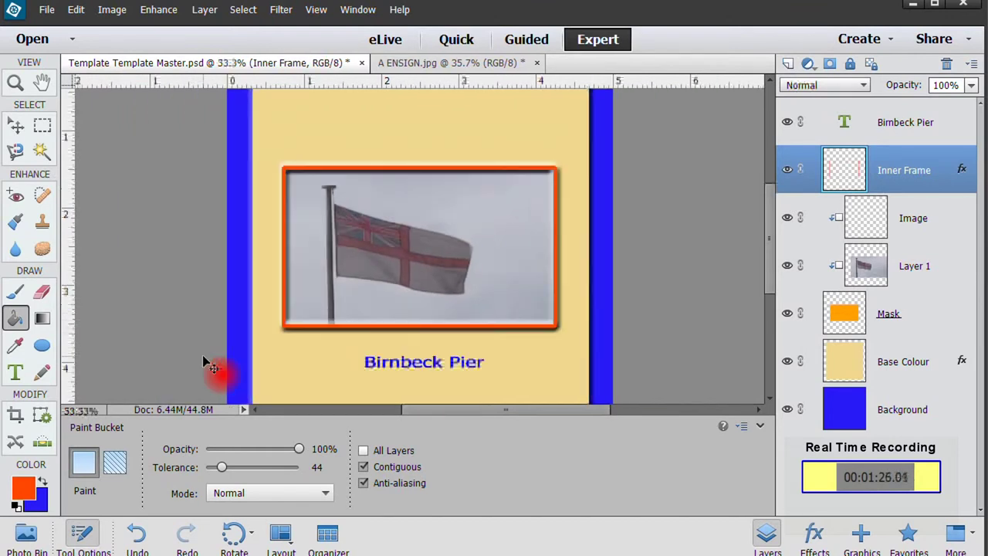
key("ctrl+minus")
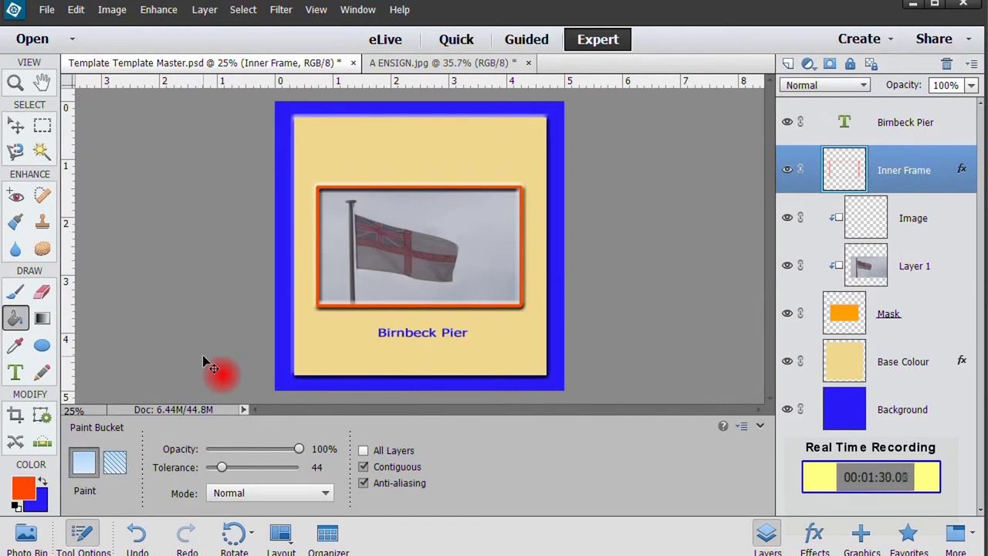
Retype the Birnbeck Pier caption text as 'The Ensign'
left_click(802, 118)
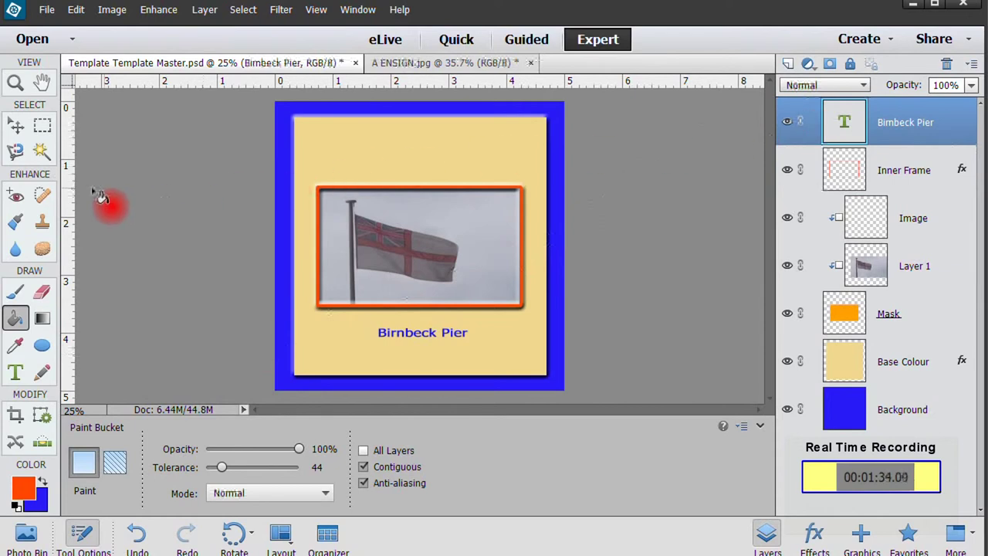
left_click(16, 125)
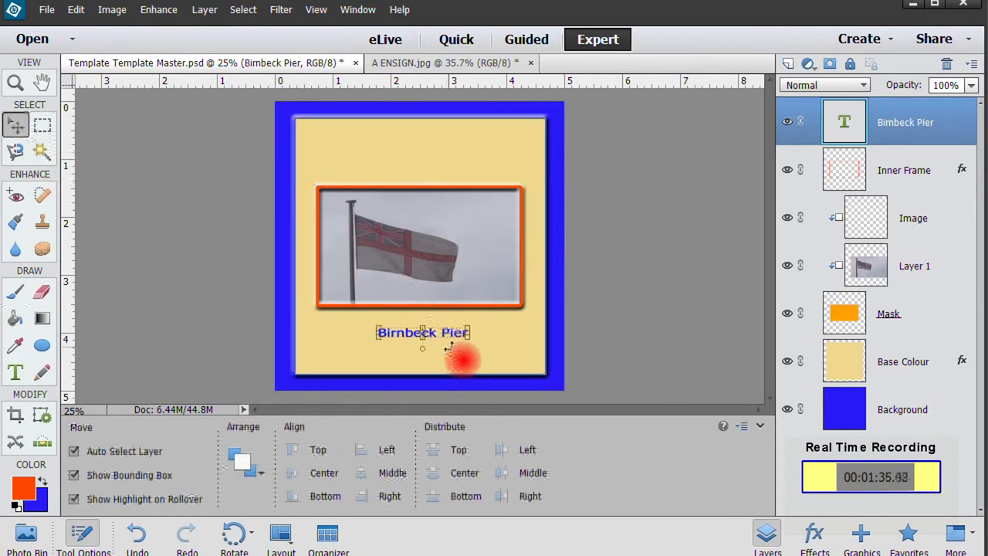
double_click(446, 337)
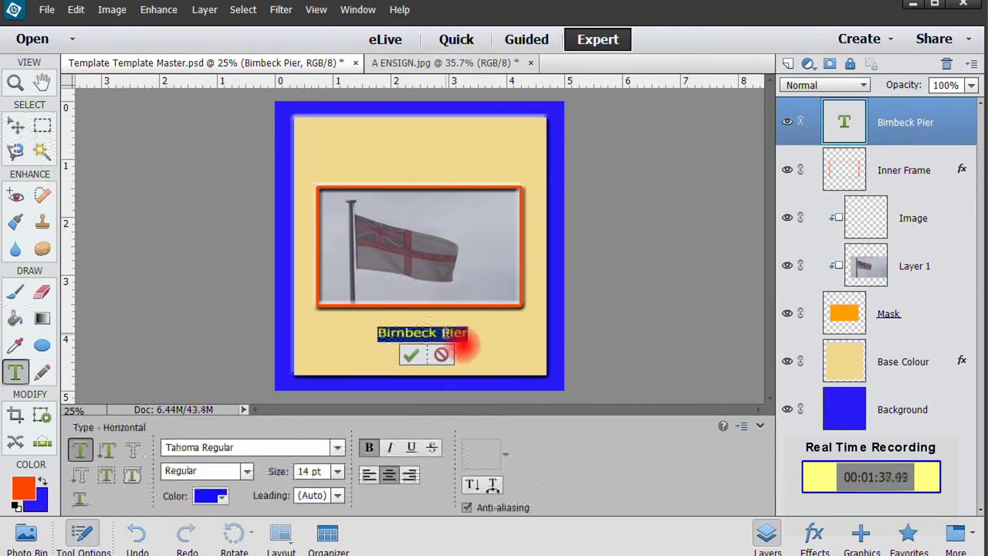
type("The F")
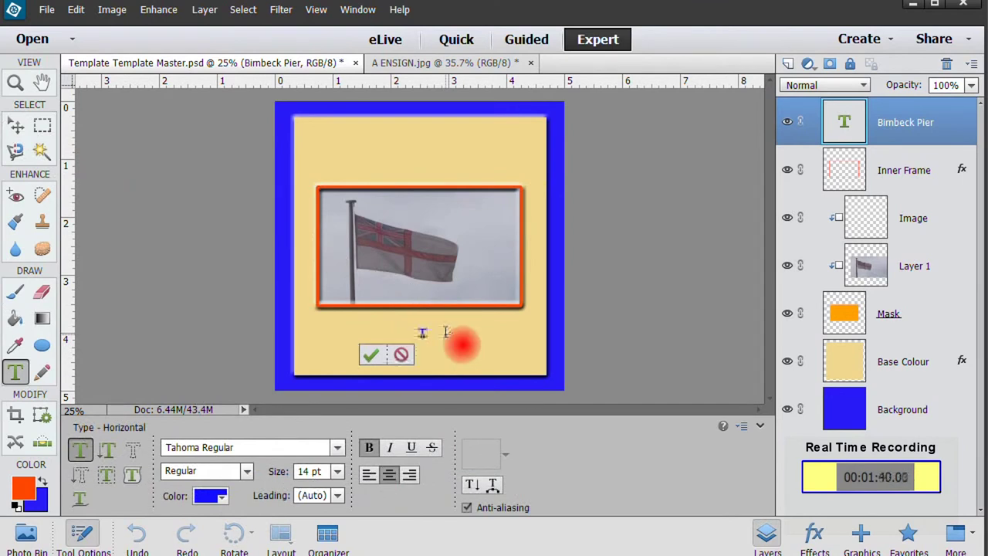
type("r")
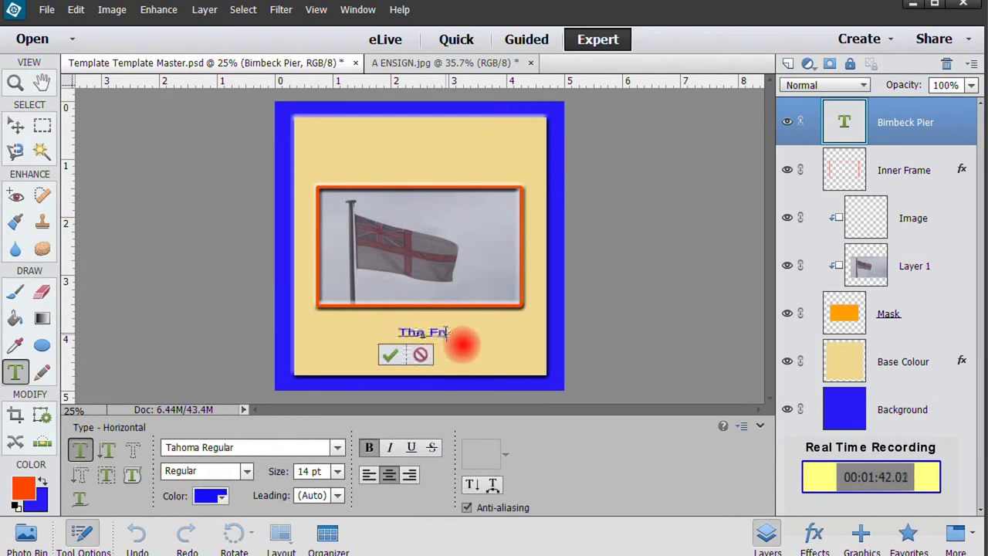
type("sign")
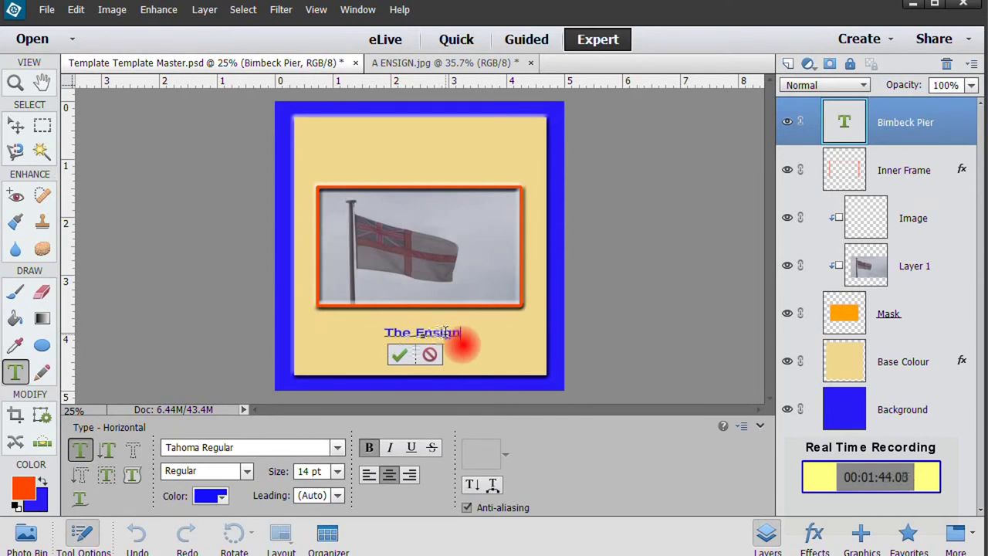
left_click(403, 354)
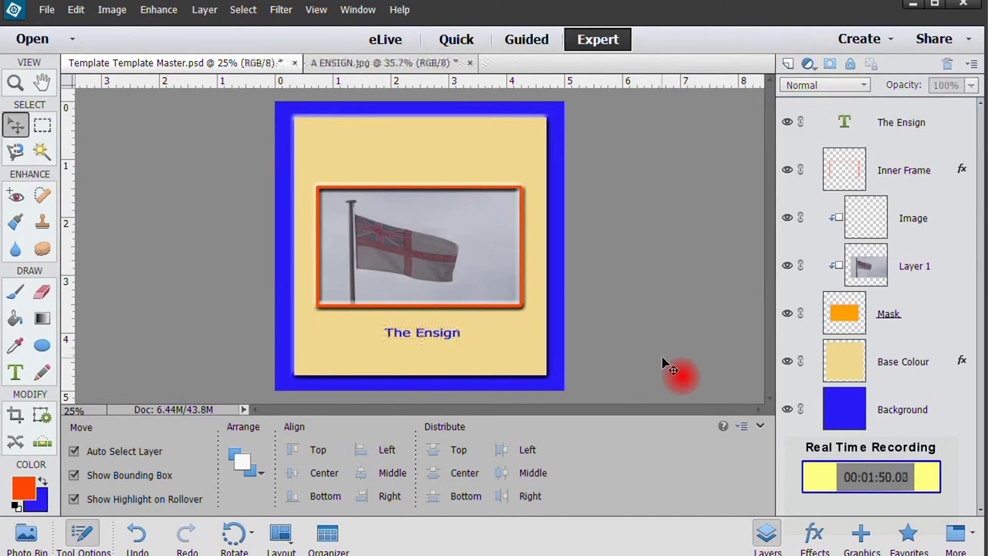
Apply a Bevels layer style to the Base Colour layer
left_click(870, 363)
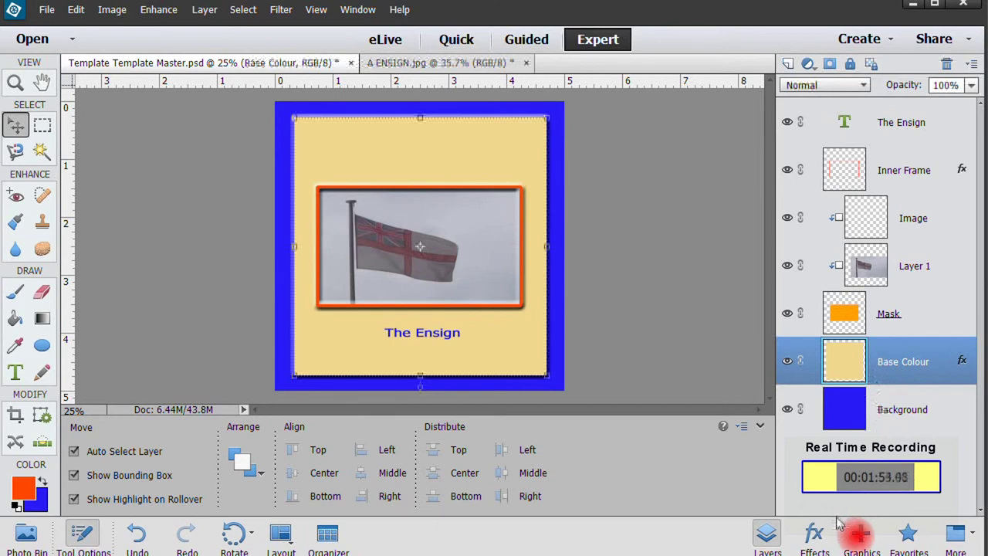
left_click(816, 534)
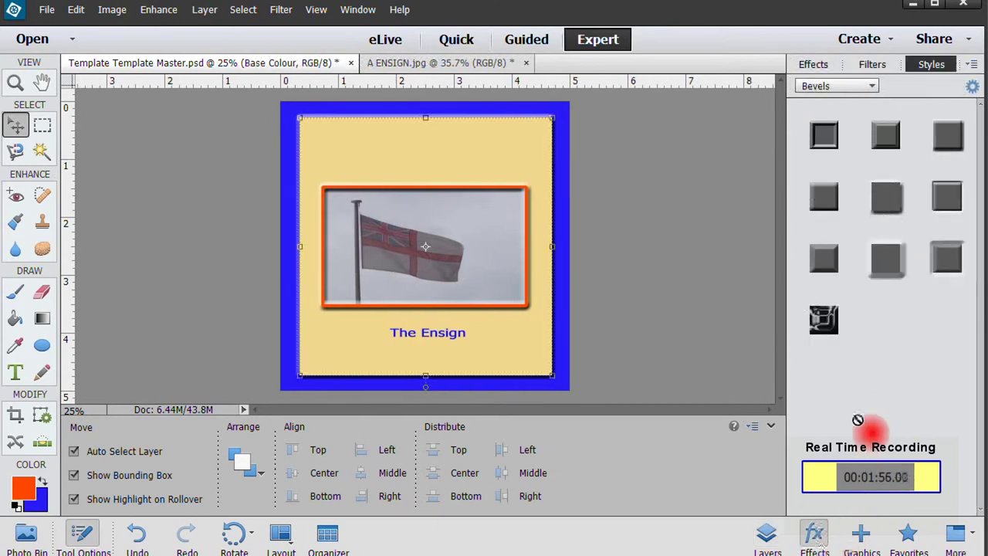
left_click(830, 209)
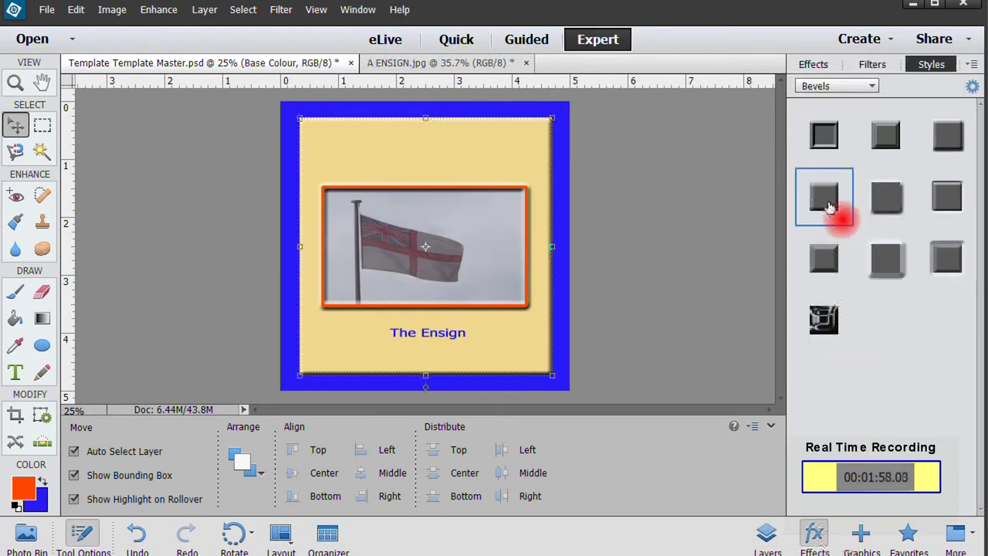
left_click(767, 535)
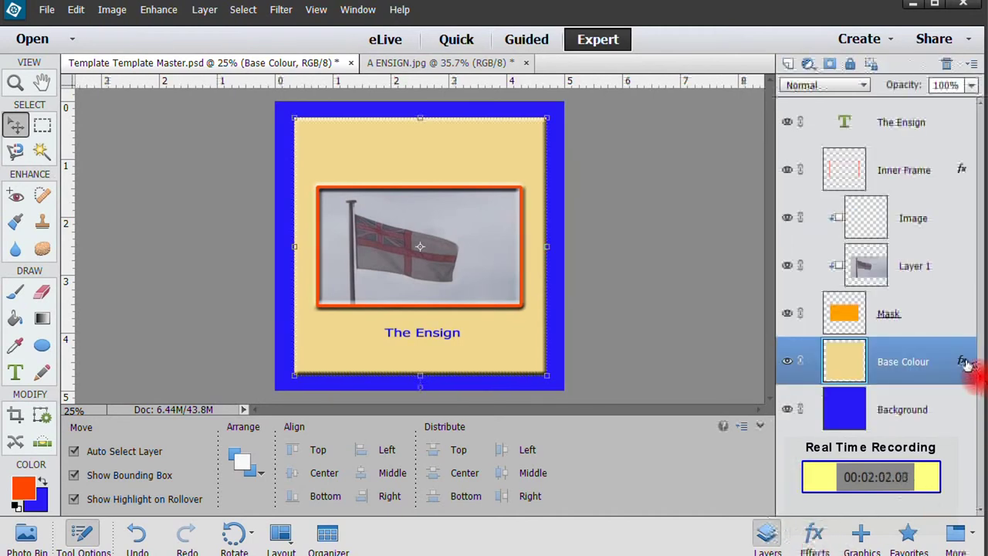
Set the Base Colour bevel size to 76 px and add a 40 px drop shadow
double_click(962, 361)
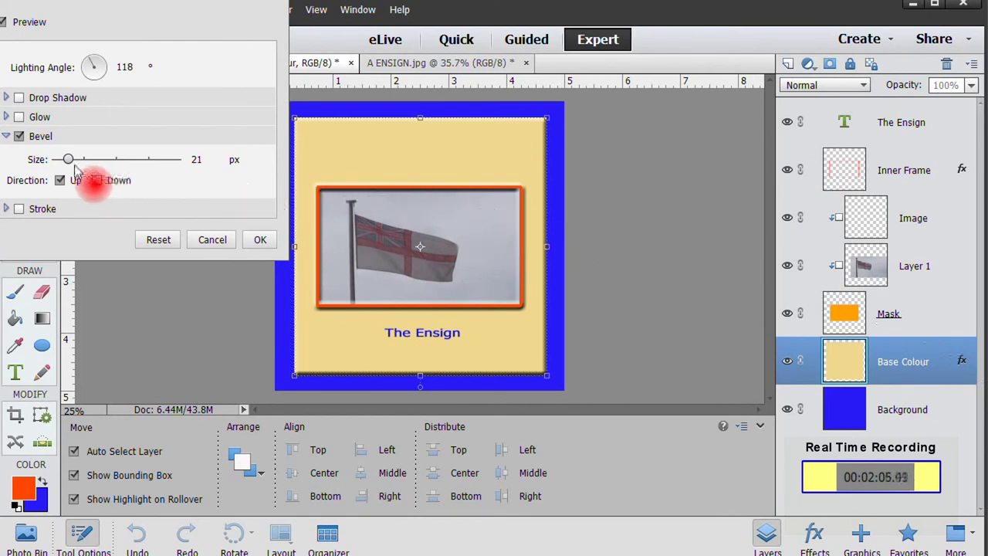
left_click_drag(68, 159, 85, 160)
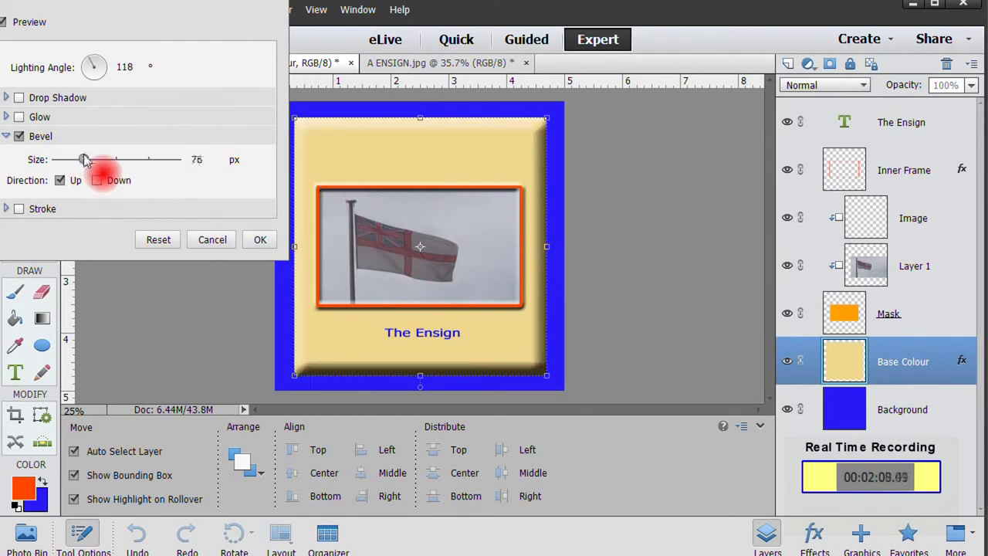
left_click(19, 99)
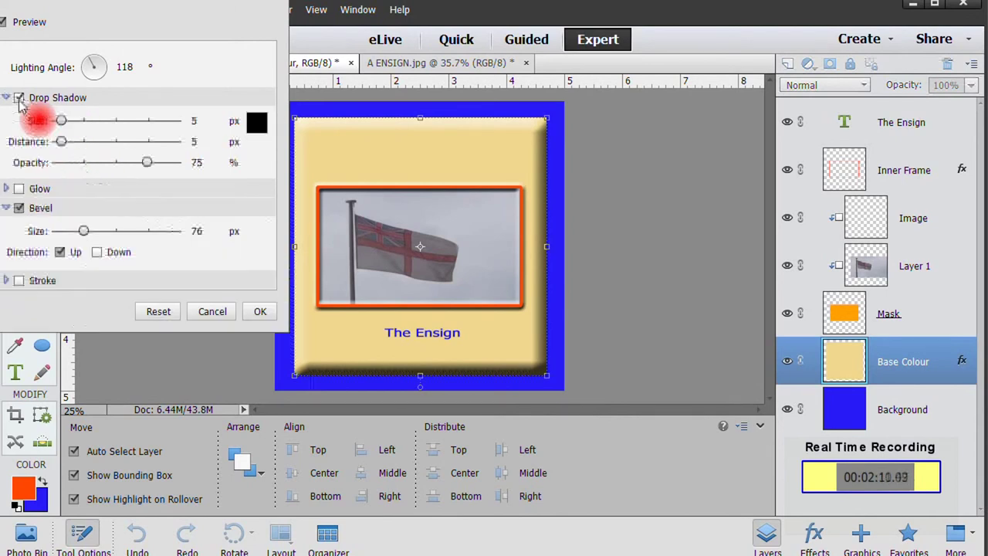
left_click_drag(61, 120, 75, 117)
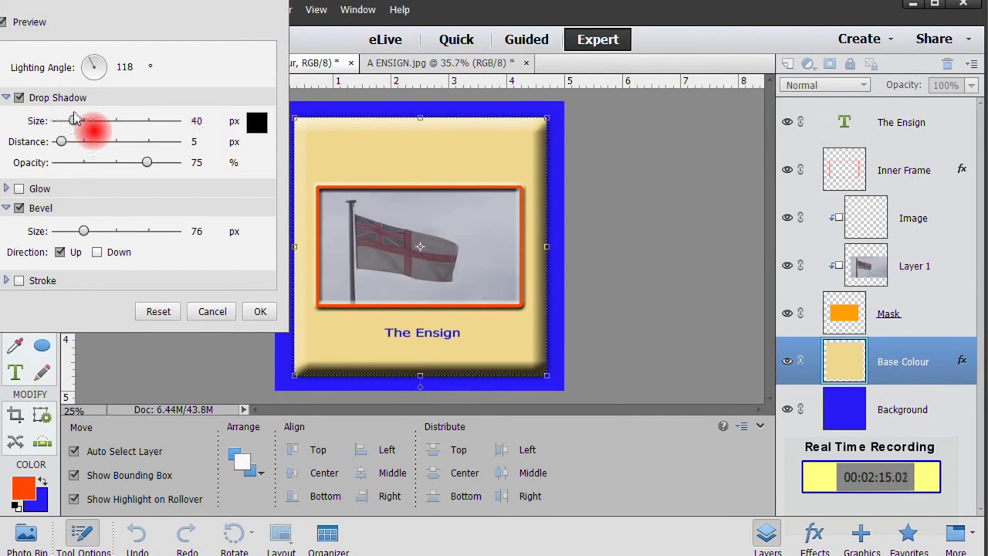
left_click(259, 311)
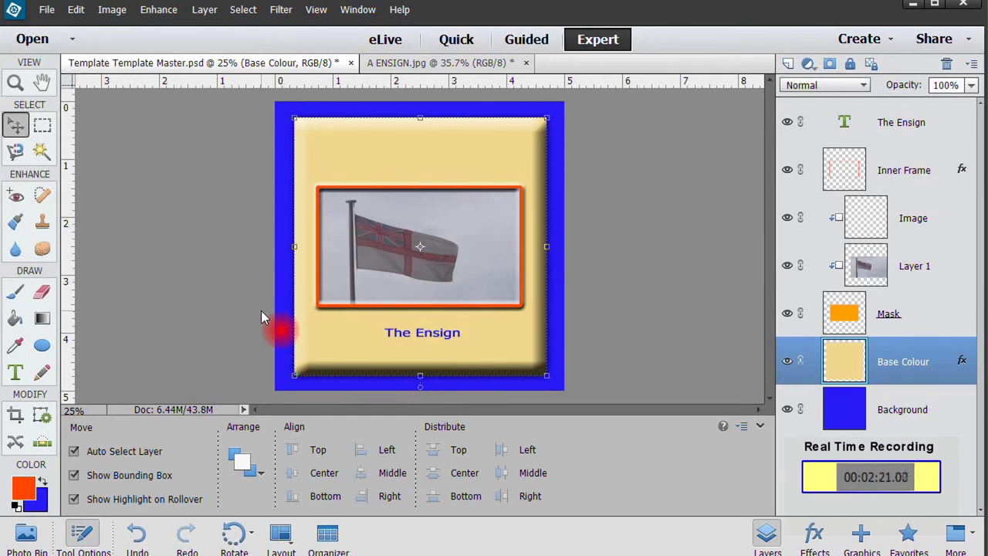
Print the finished DVD cover from the File menu
left_click(47, 10)
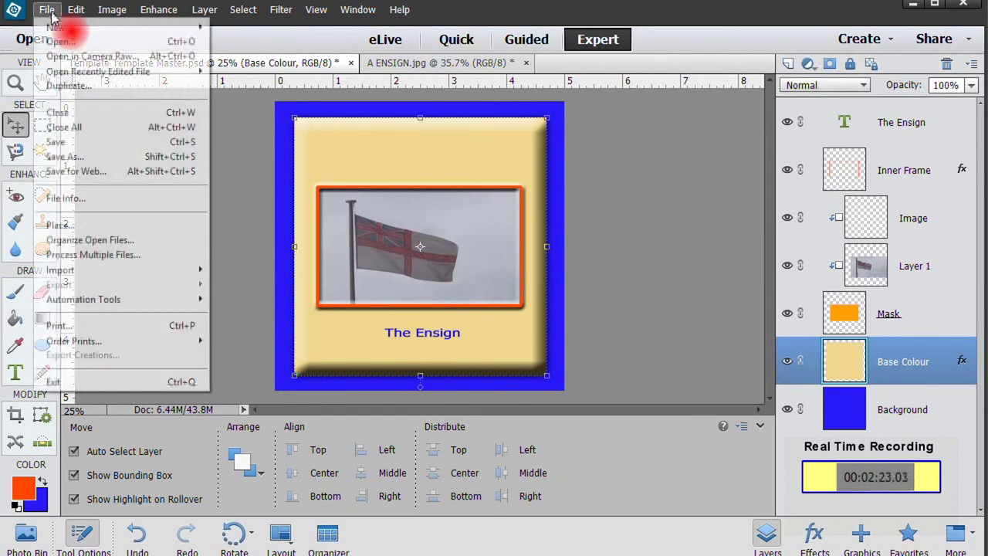
left_click(54, 327)
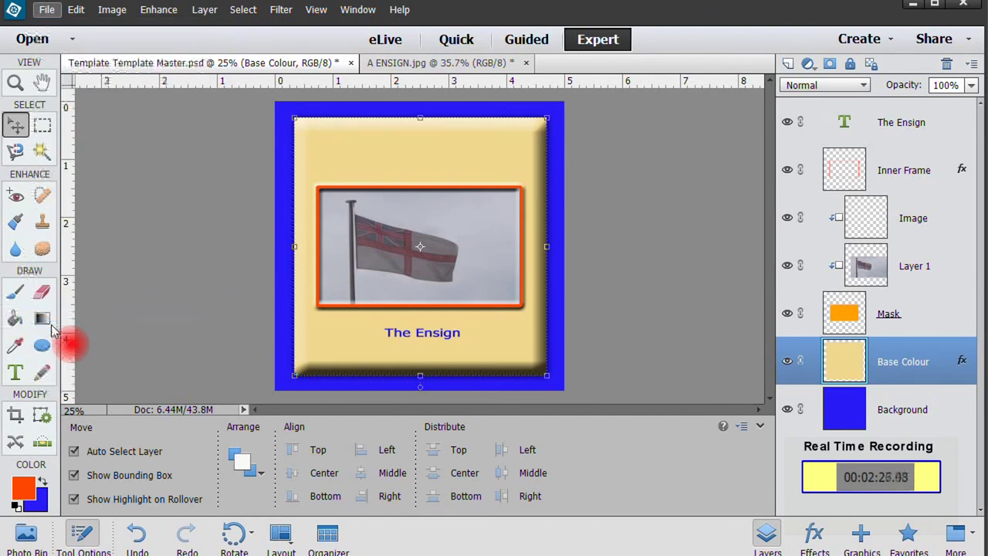